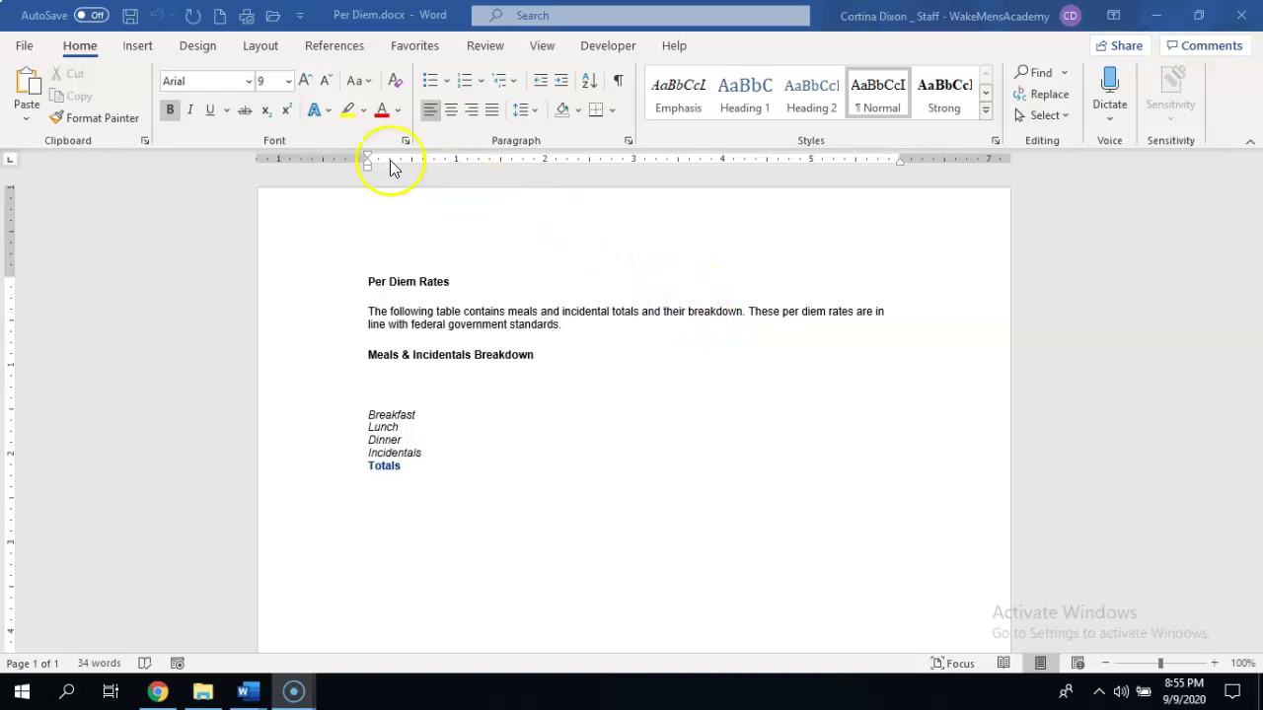
Turn on the display of paragraph marks and other hidden formatting symbols in the document.
click(619, 85)
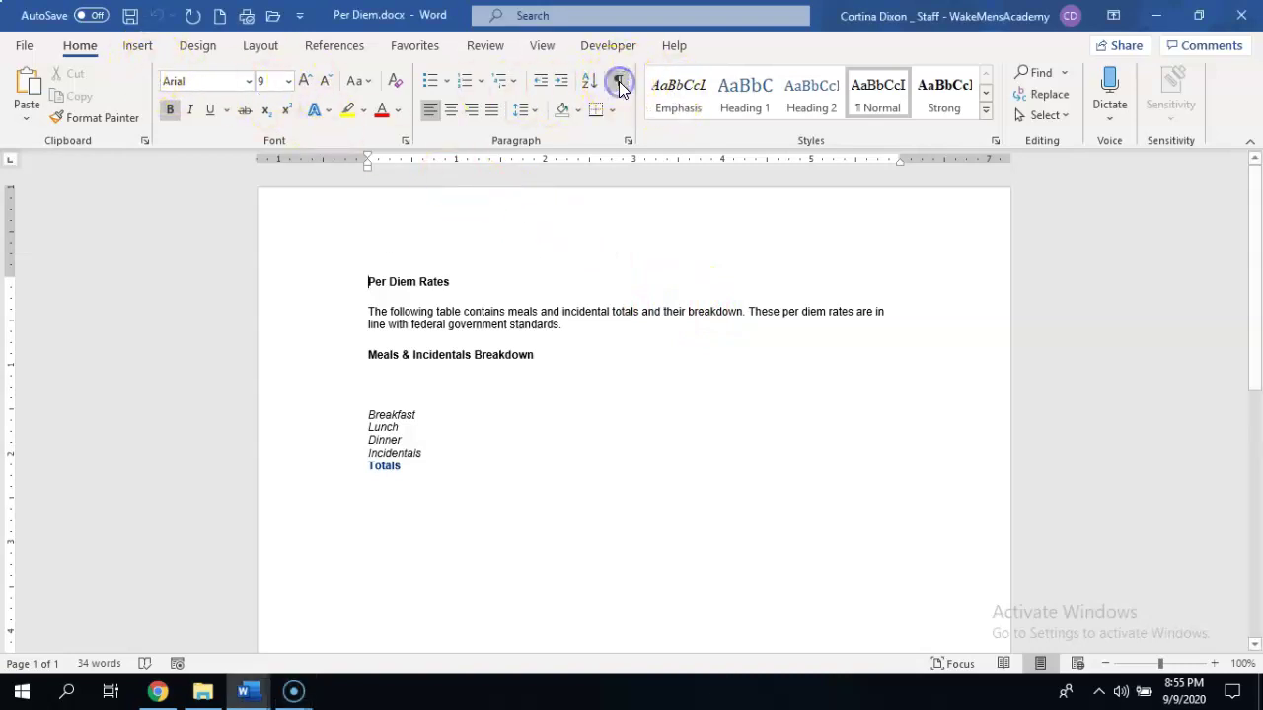
click(619, 83)
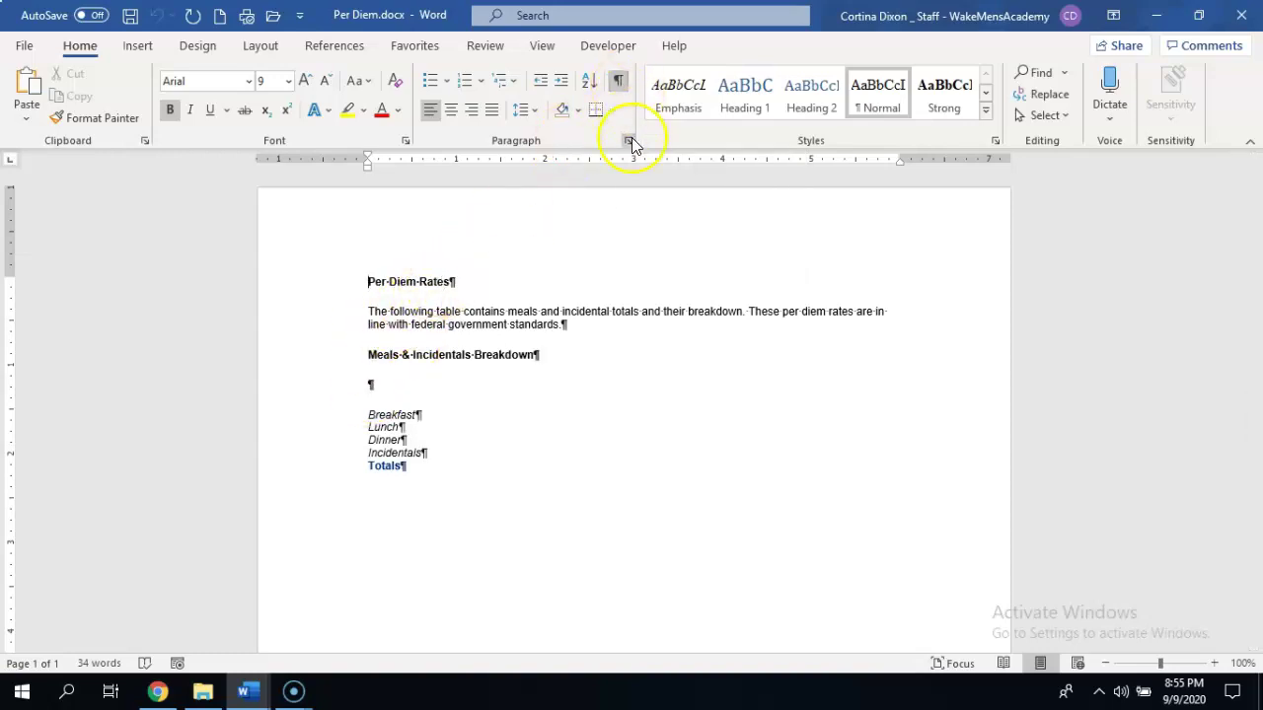
click(452, 282)
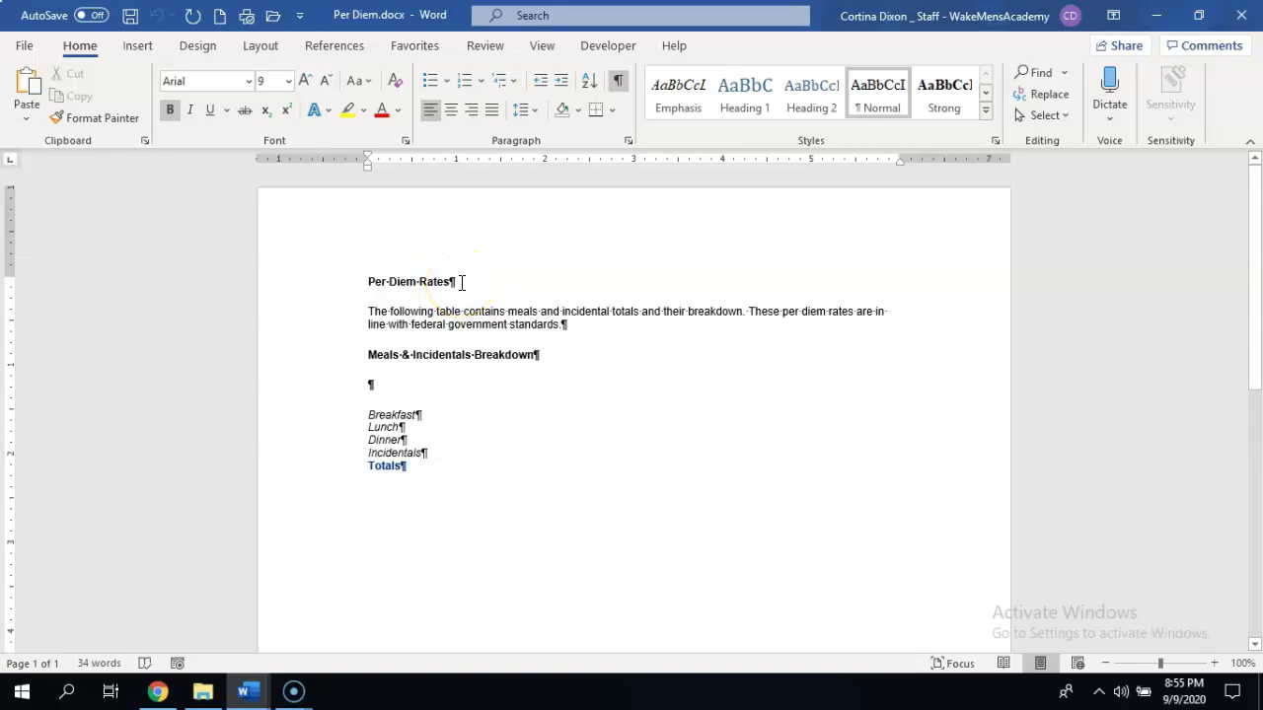
Enlarge the page to about 156% and examine the paragraph marks and space dots in the heading and intro text.
click(1214, 663)
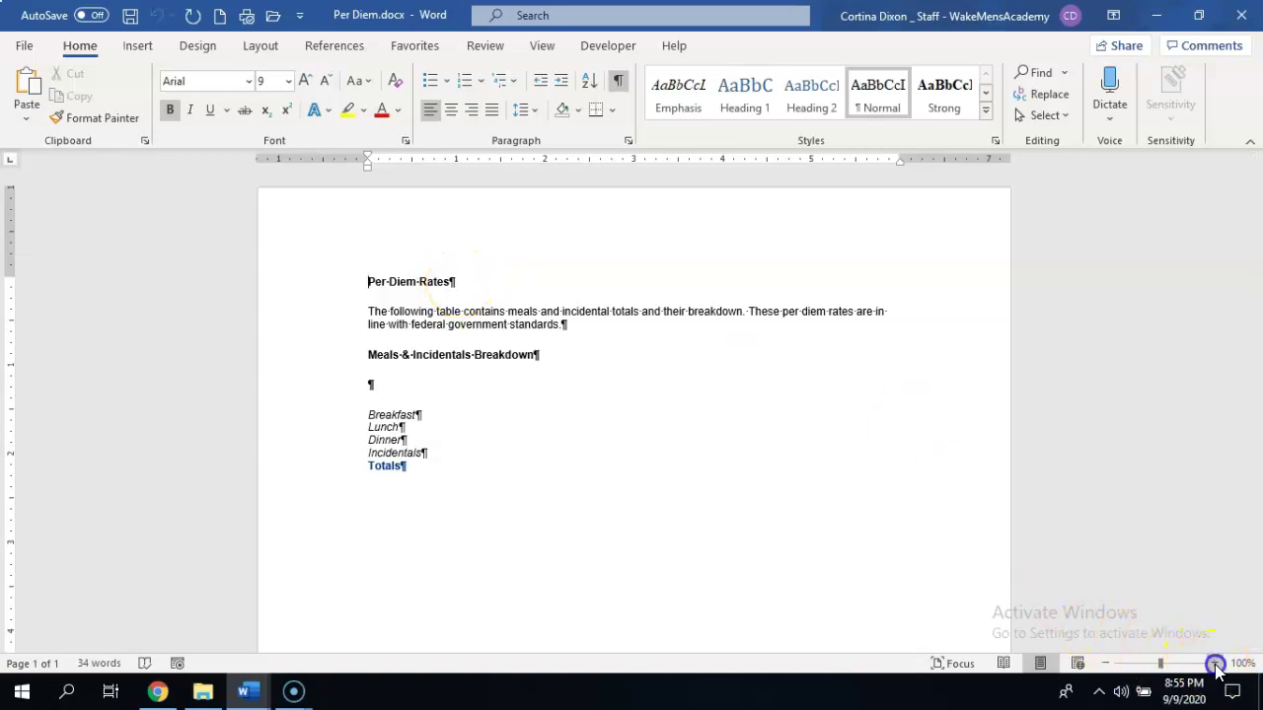
click(1214, 663)
click(1202, 663)
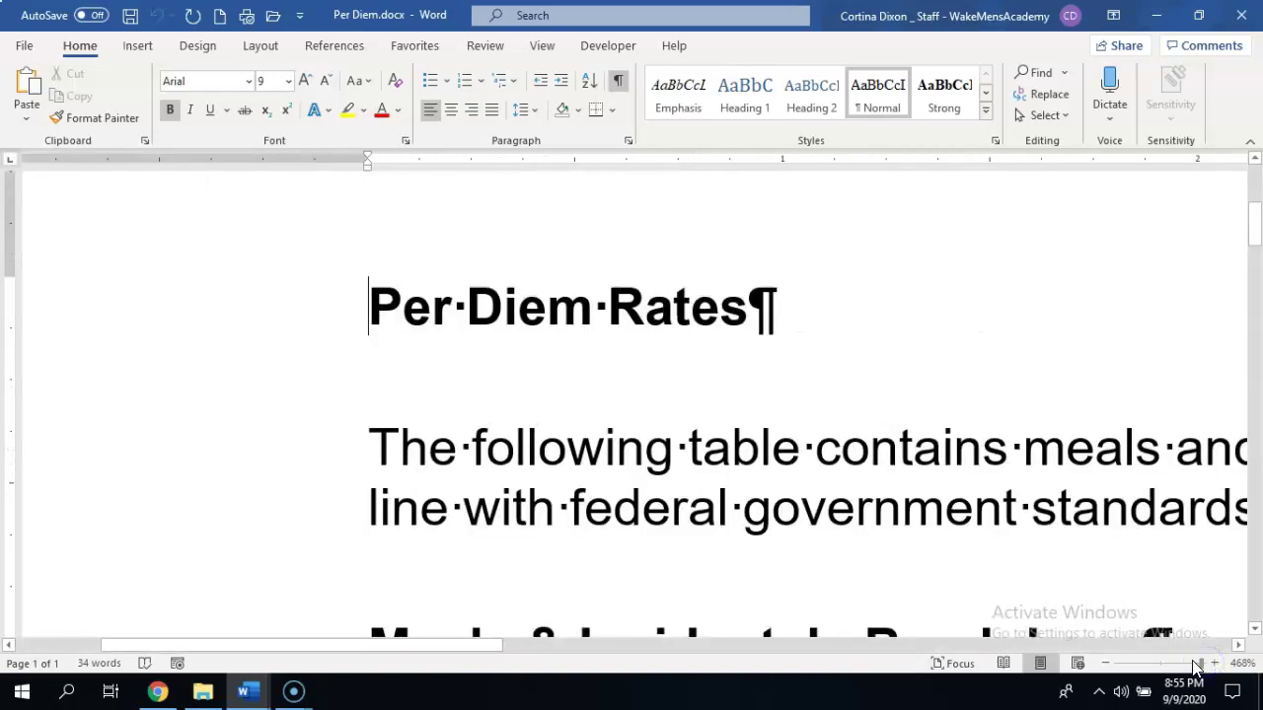
click(1106, 663)
click(1106, 664)
click(1106, 663)
click(1107, 663)
click(1107, 663)
click(1106, 663)
click(1107, 663)
click(1107, 663)
click(1106, 663)
click(1106, 663)
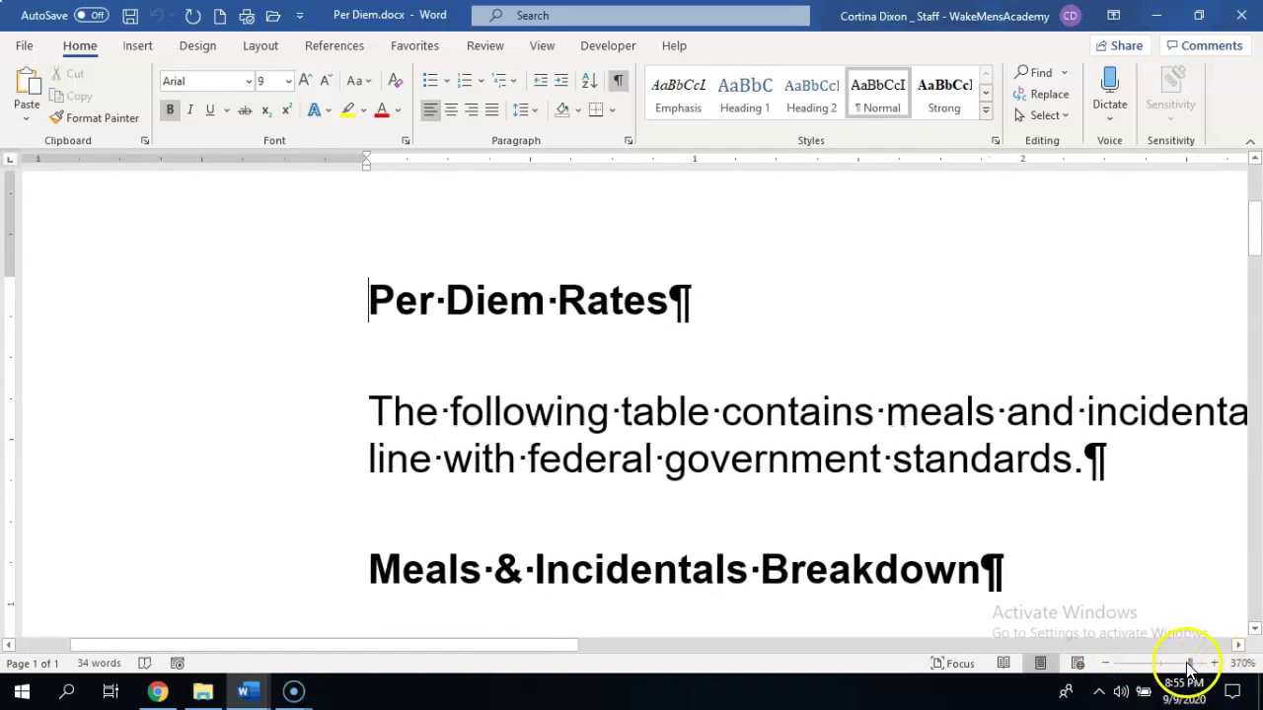
drag(1190, 665, 1166, 663)
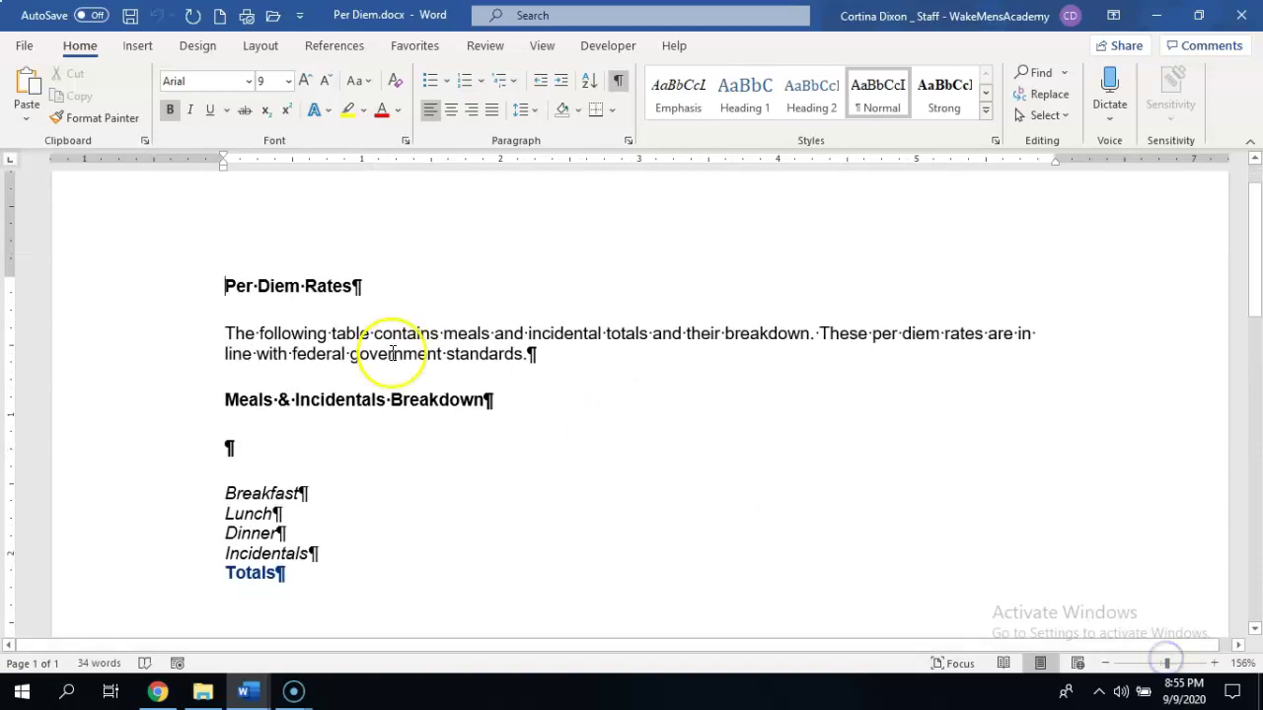
click(361, 286)
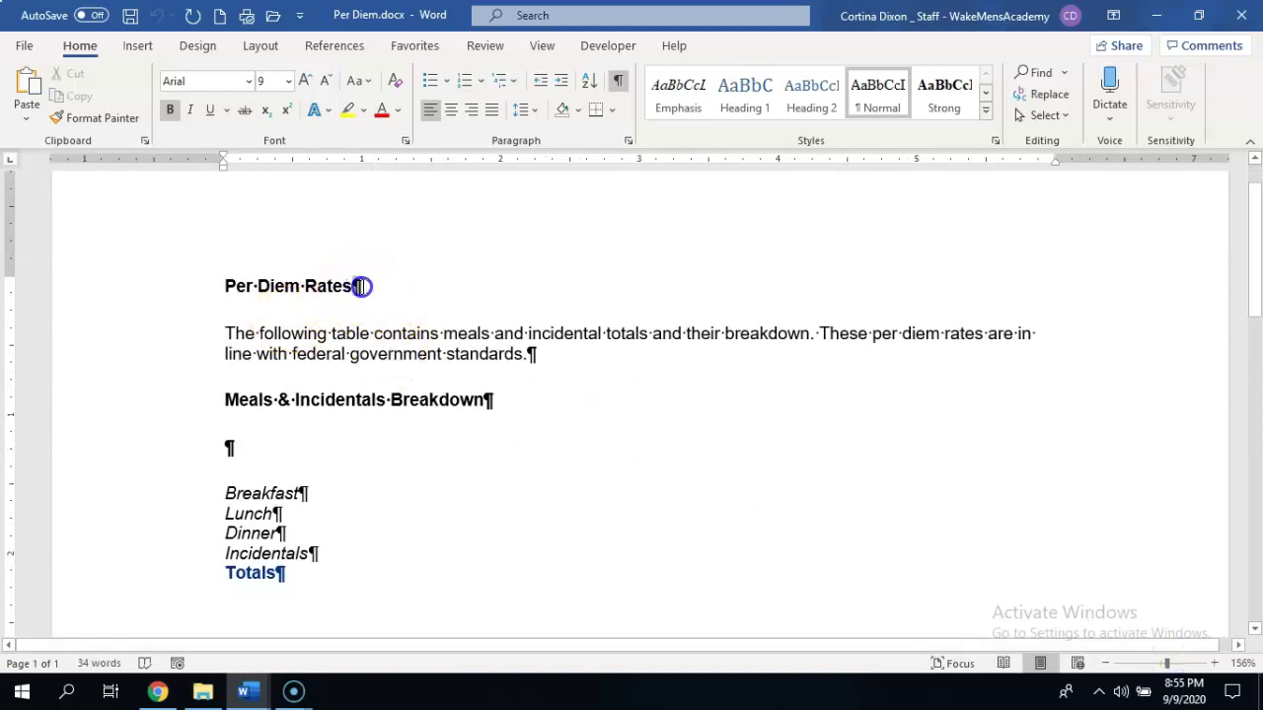
double_click(363, 286)
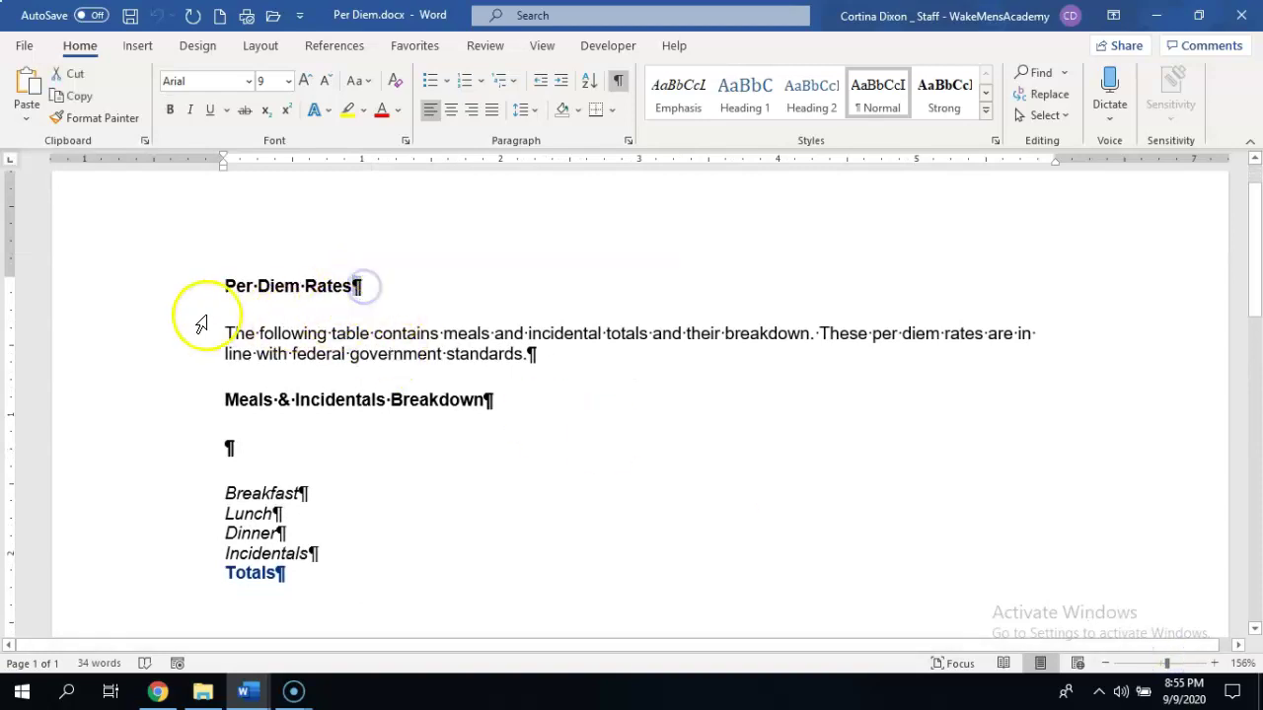
double_click(258, 332)
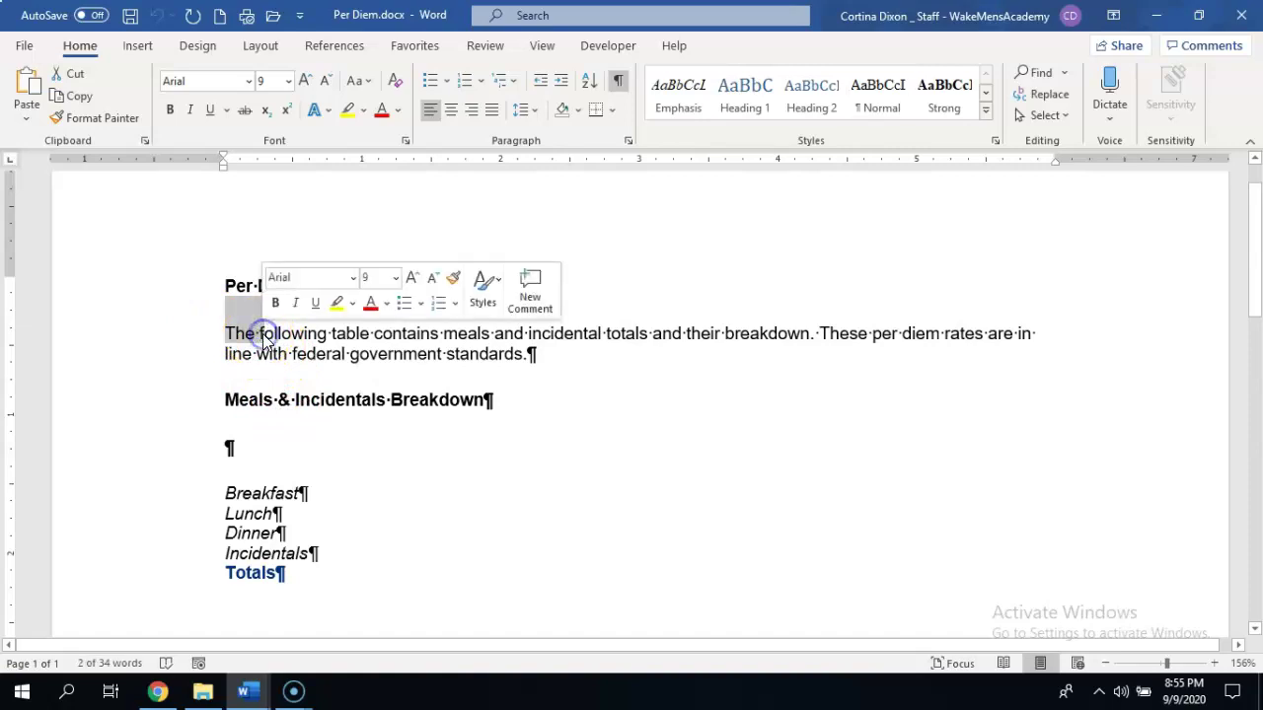
click(713, 354)
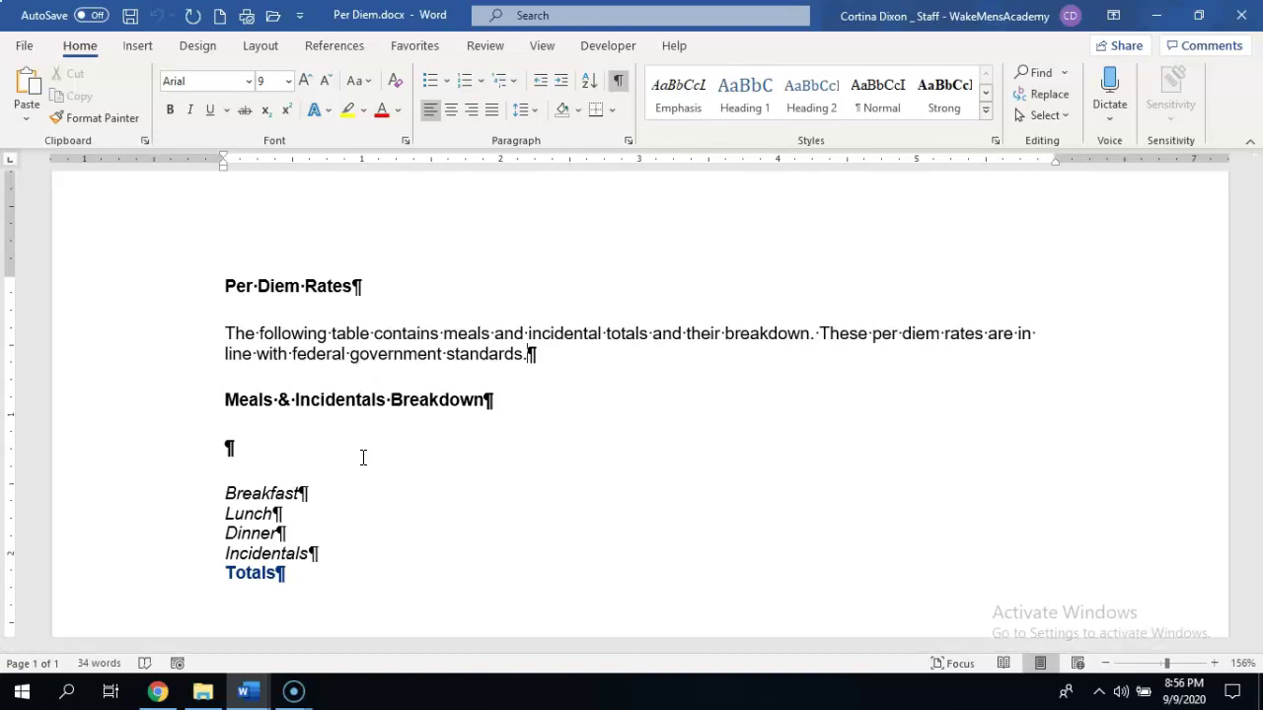
Set a center tab stop at 2.5 inches for the empty paragraph below the Meals & Incidentals Breakdown heading.
click(245, 441)
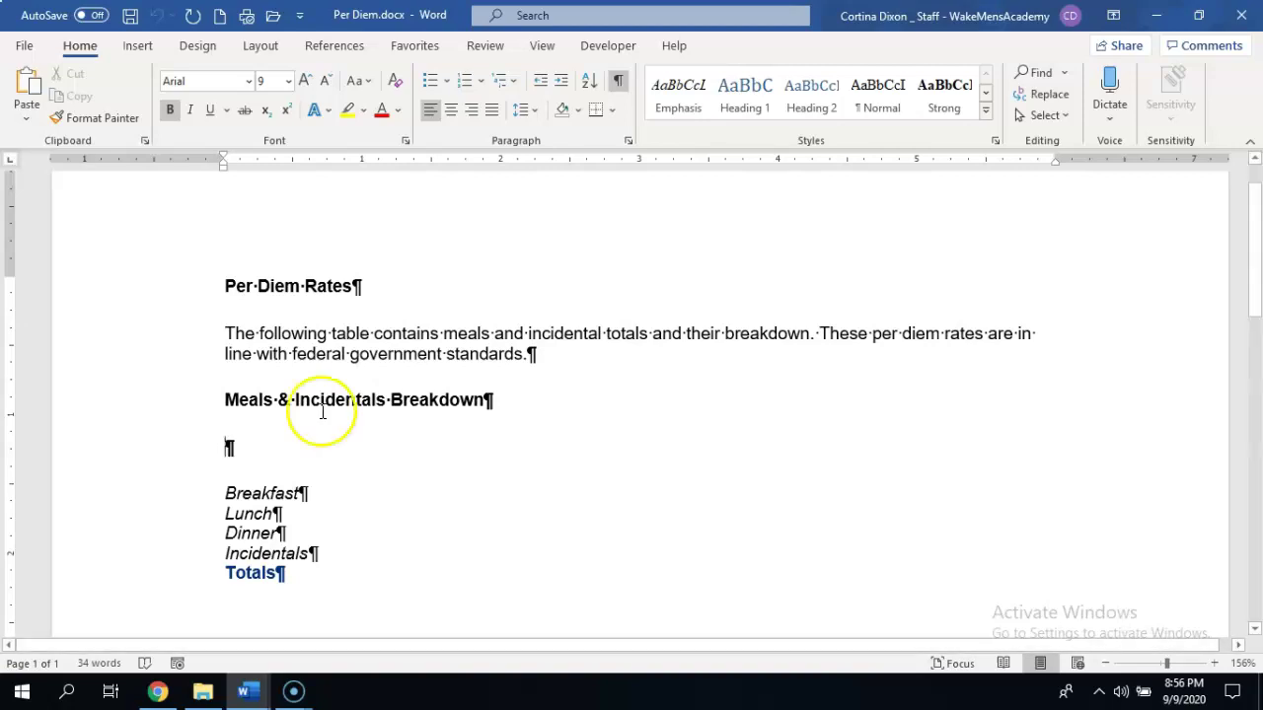
click(12, 164)
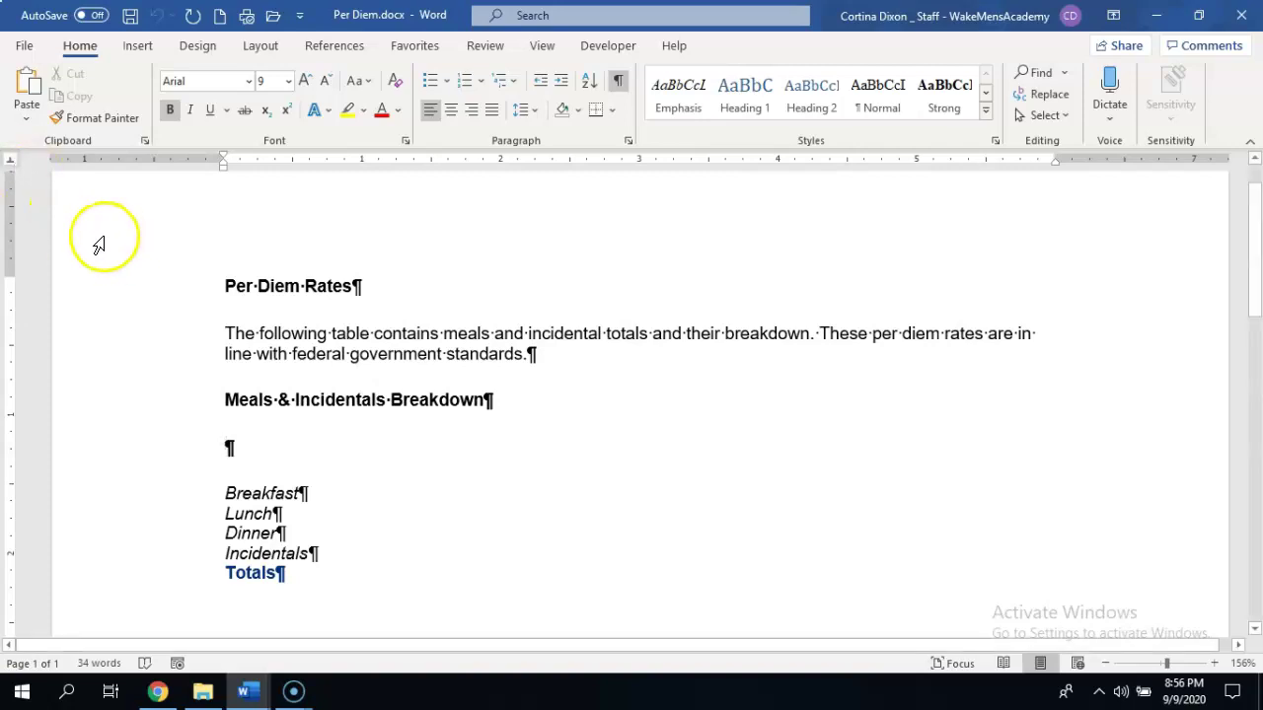
click(12, 164)
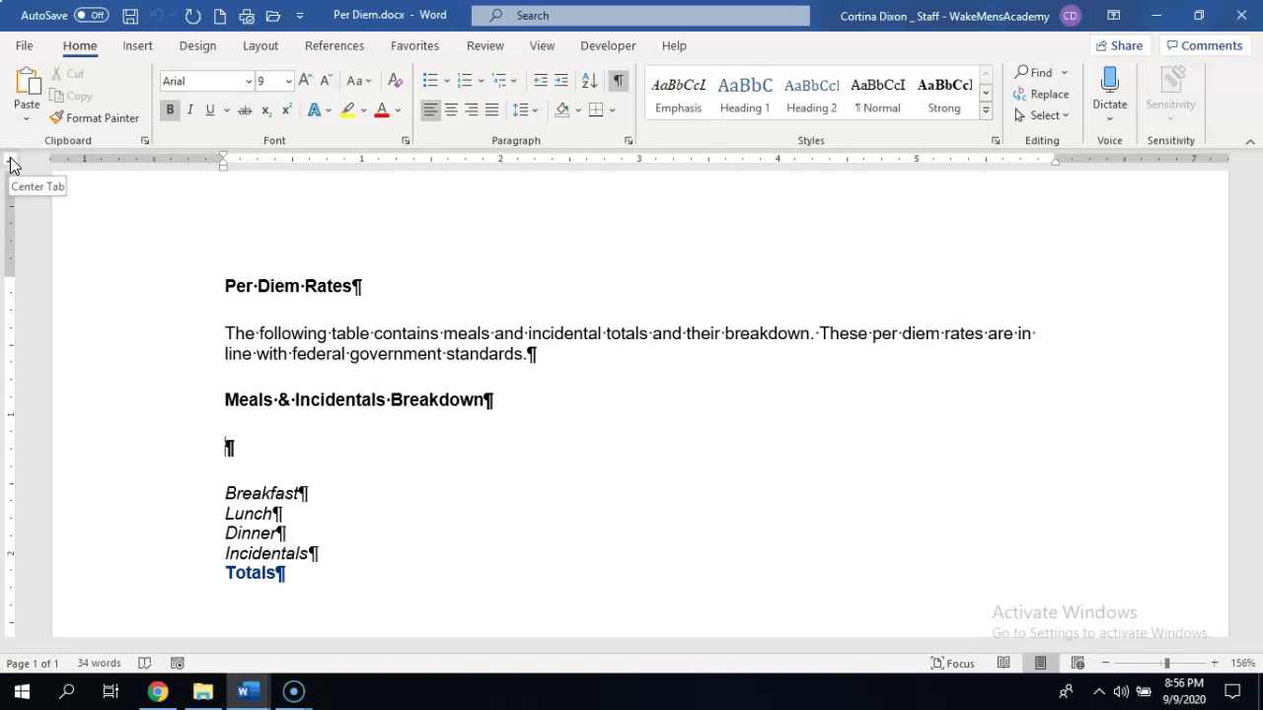
click(570, 160)
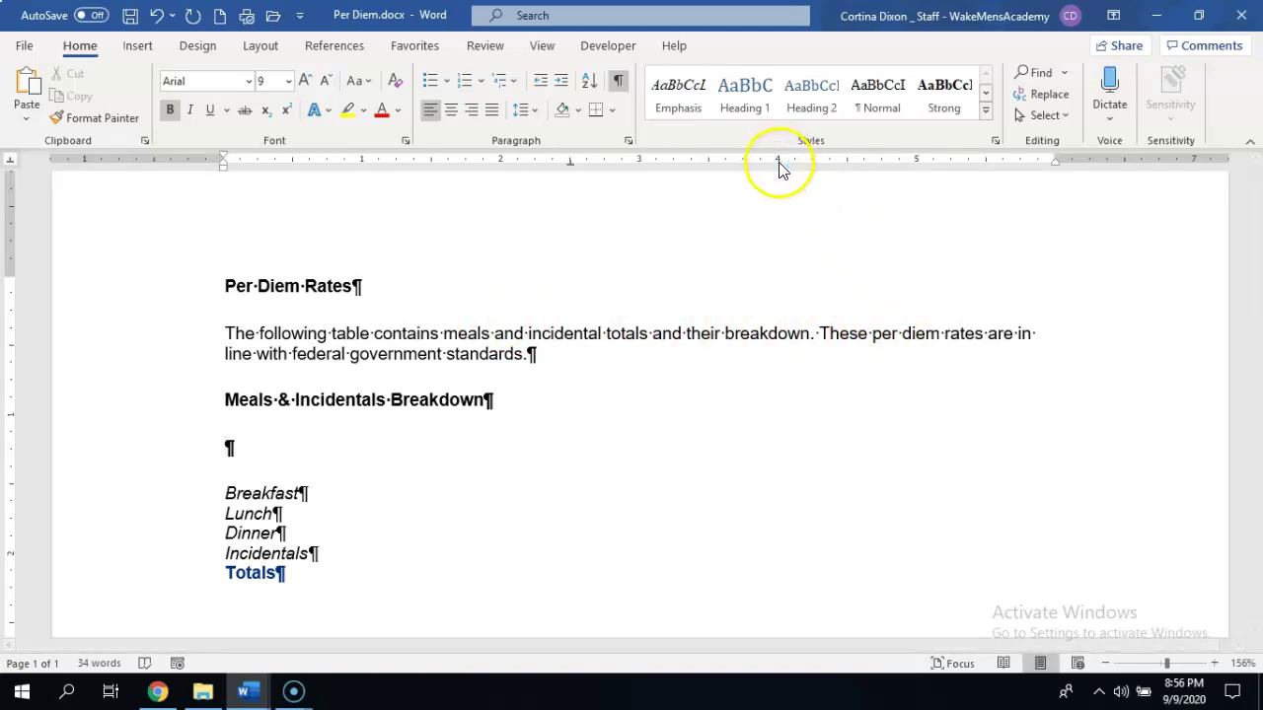
Cycle through the tab stop types back to center and add a second center tab stop at 4 inches.
click(11, 159)
click(11, 159)
click(11, 159)
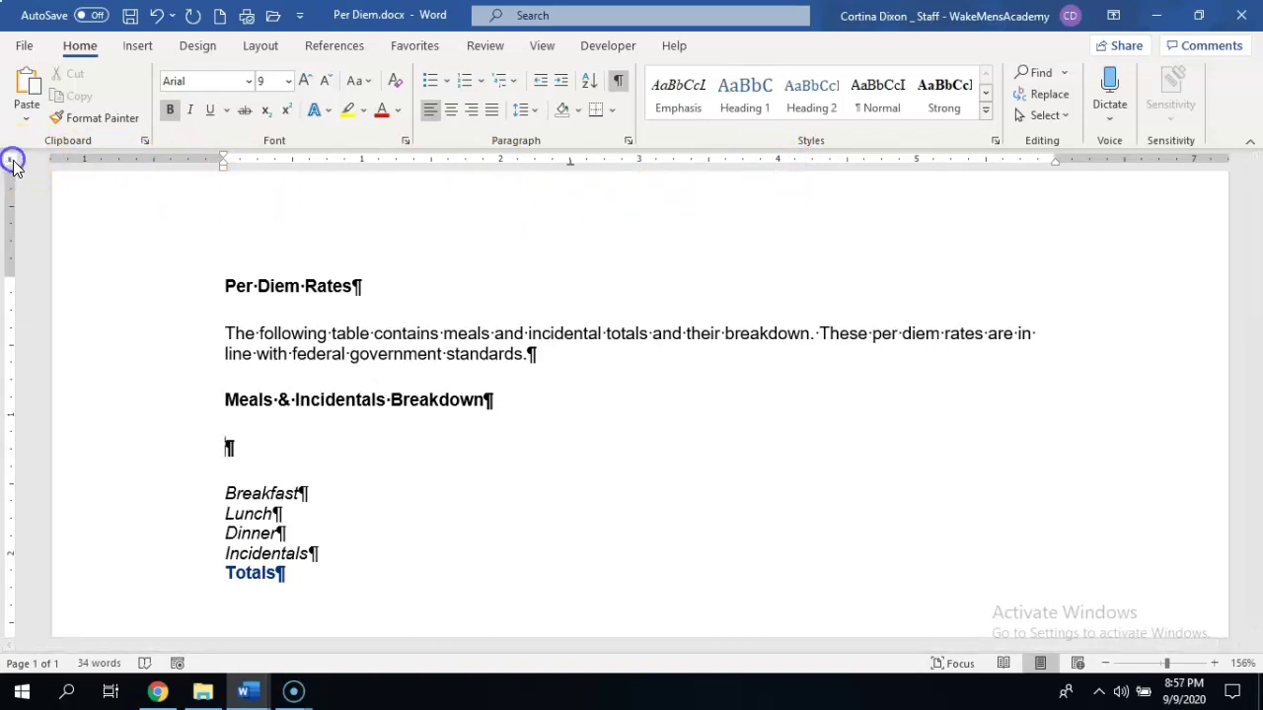
click(11, 158)
click(11, 158)
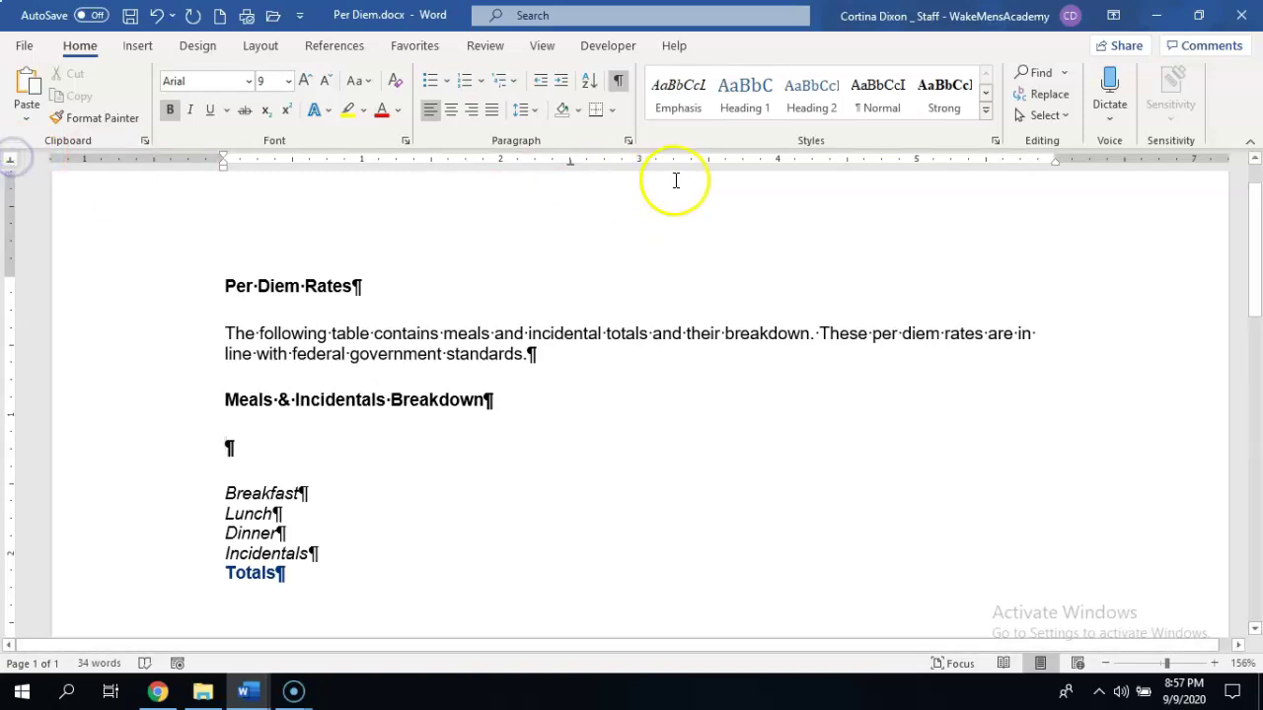
click(778, 160)
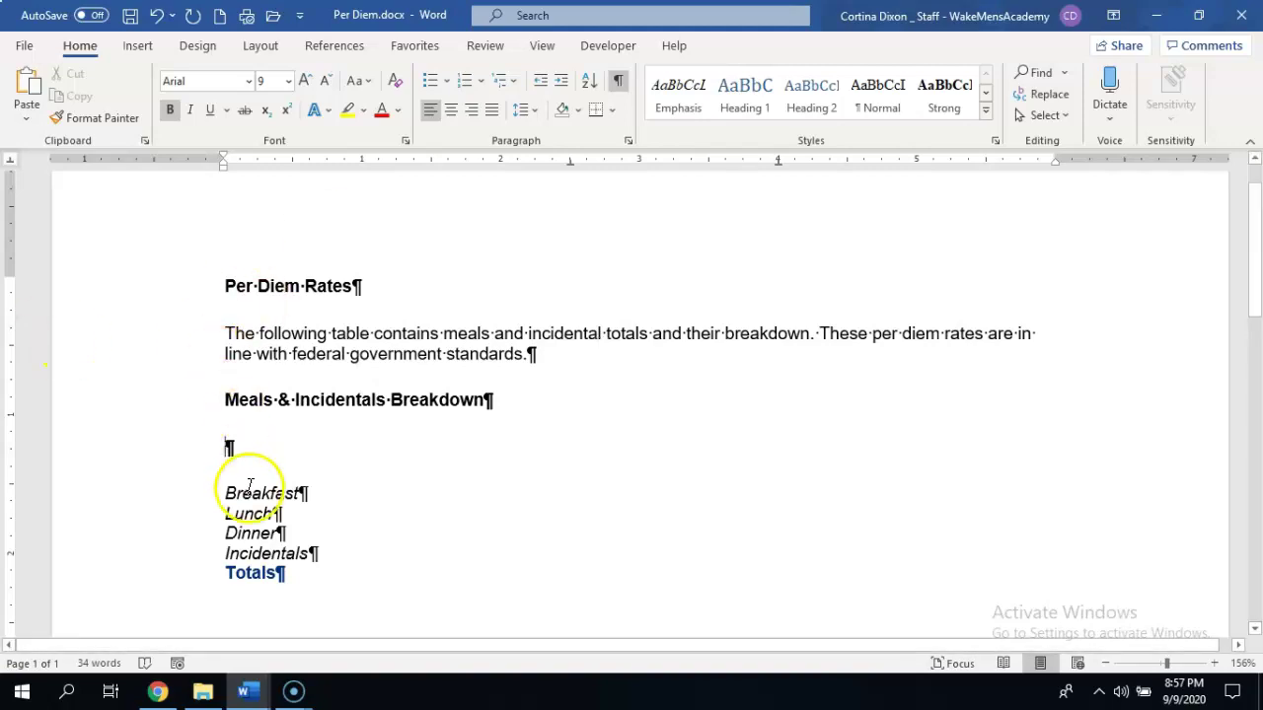
Enter the column headings Chicago and New York at the two center tab stops of the empty paragraph.
key(Tab)
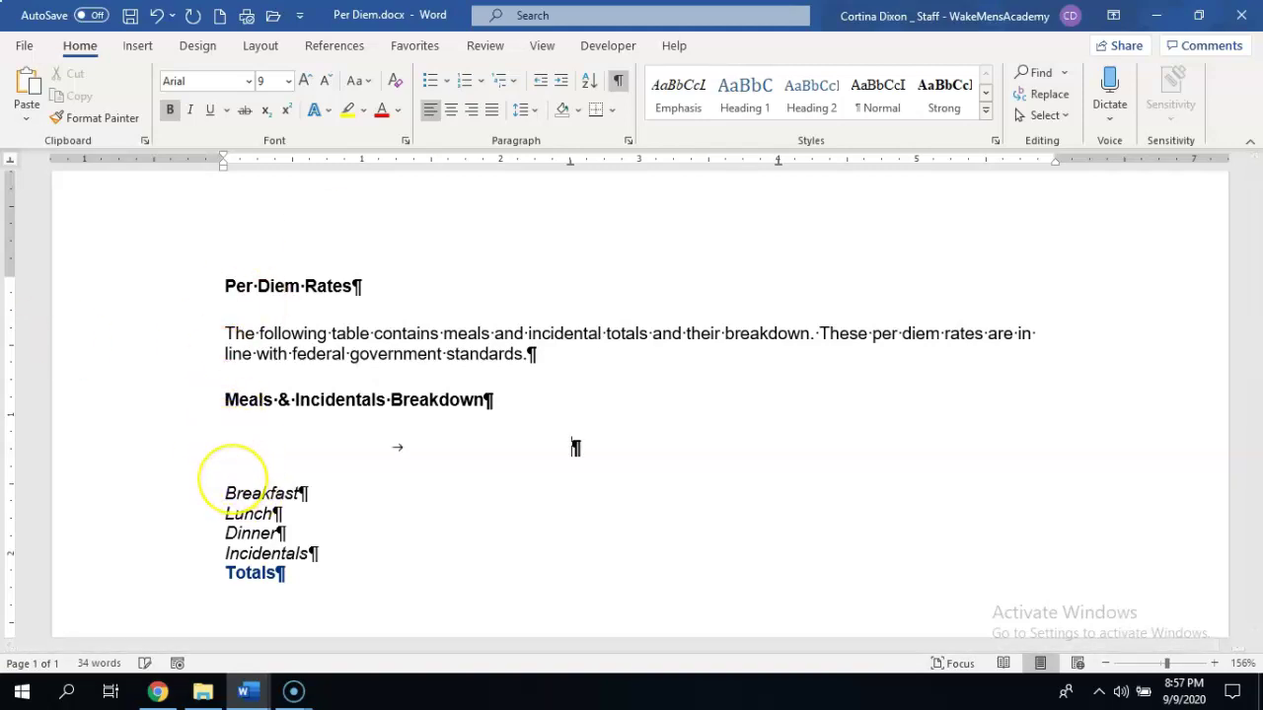
text(Chicago)
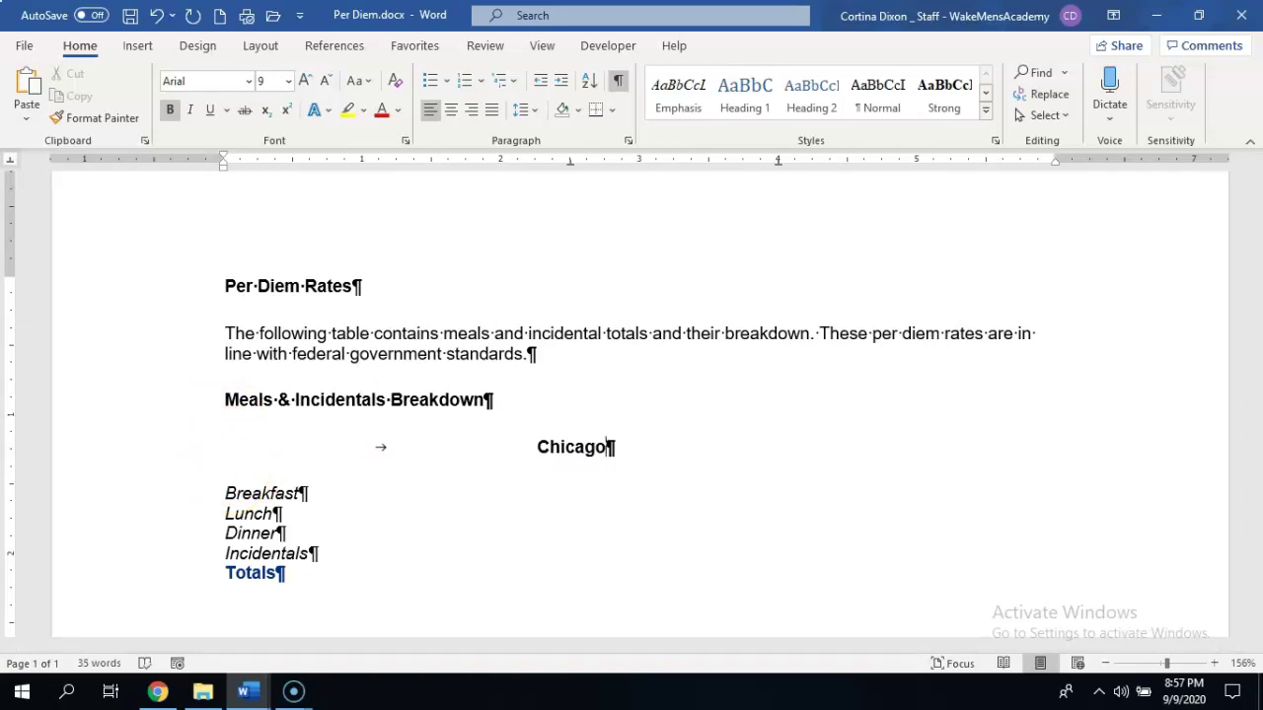
key(Tab)
text(New York)
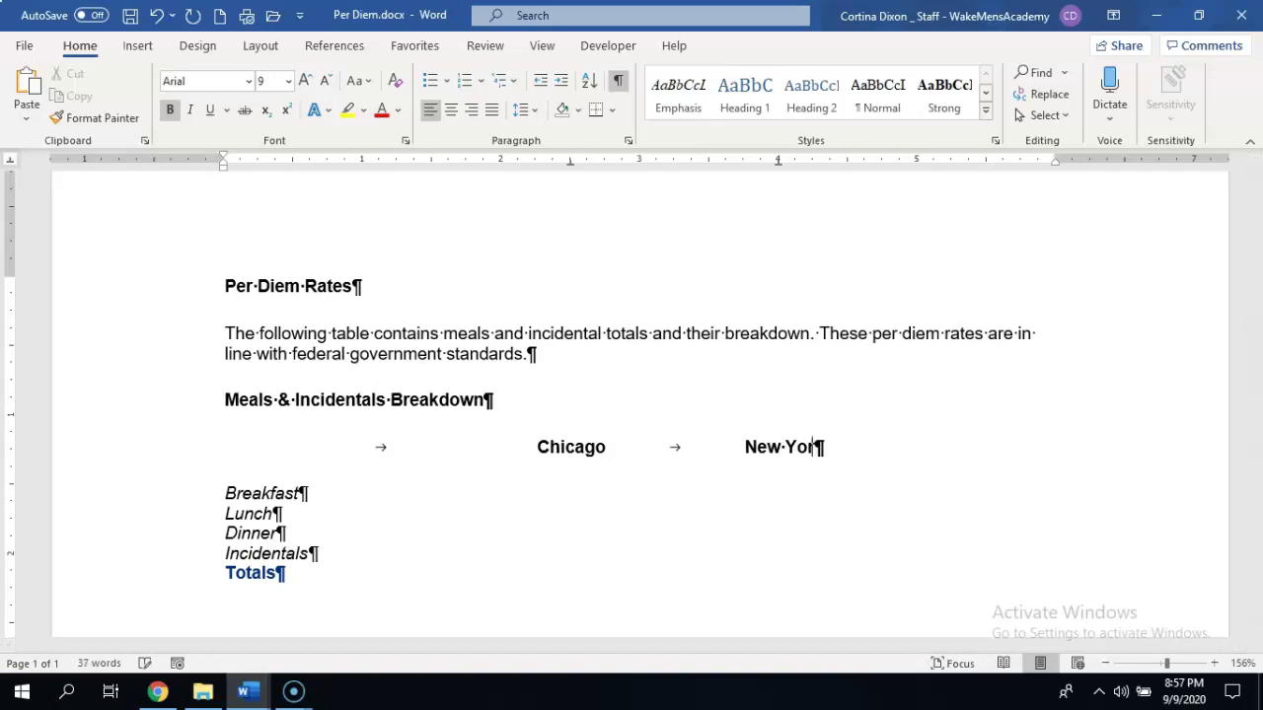
click(394, 446)
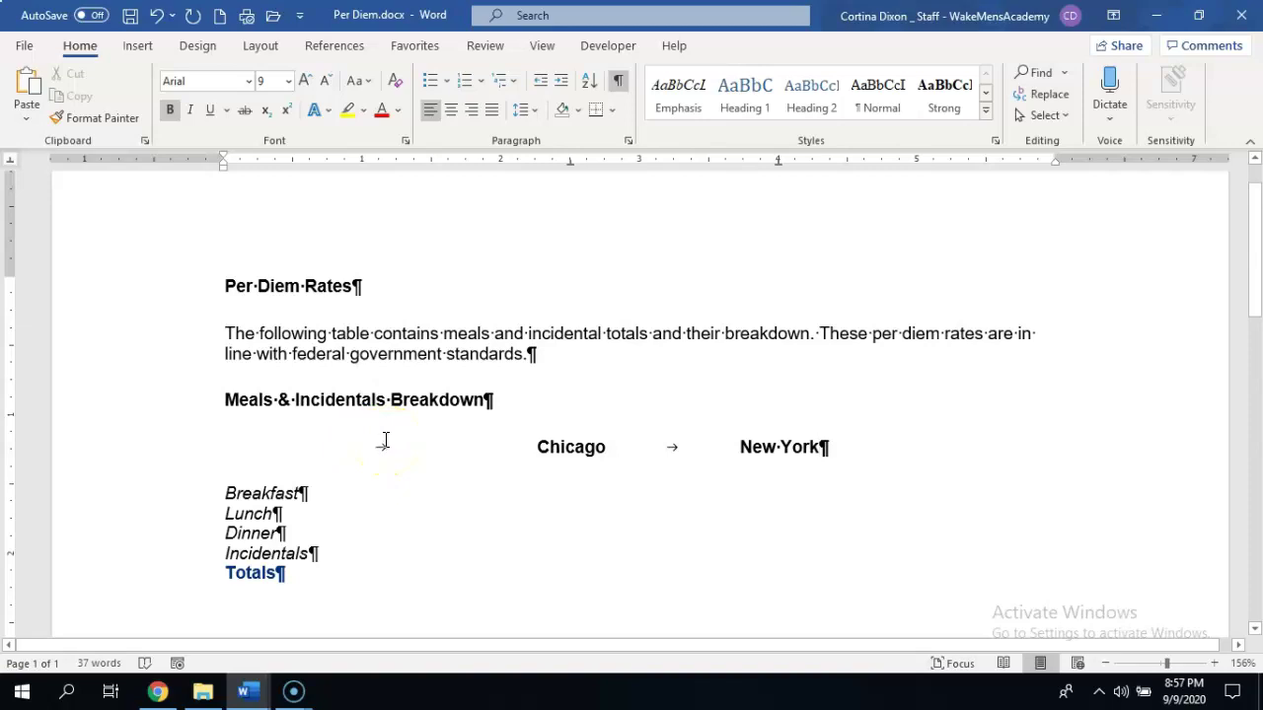
Set a right tab stop at 1 inch for the lines from Breakfast through Totals.
click(226, 490)
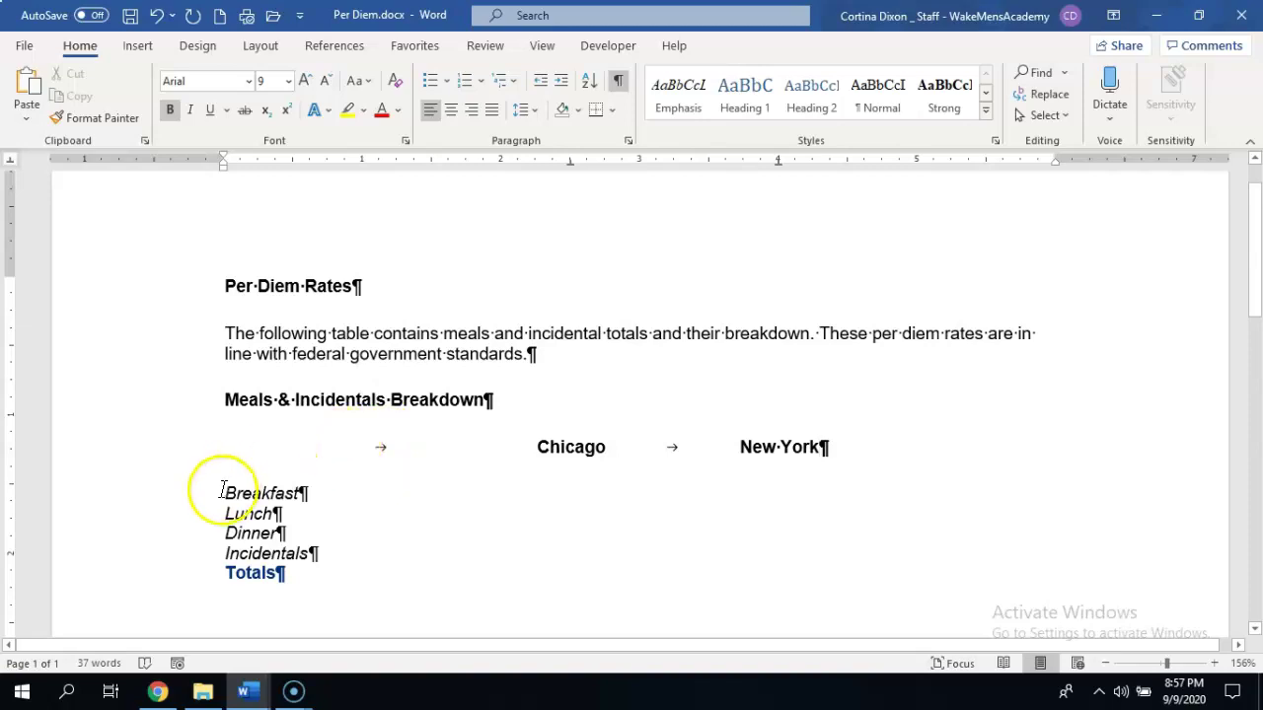
shift+click(316, 553)
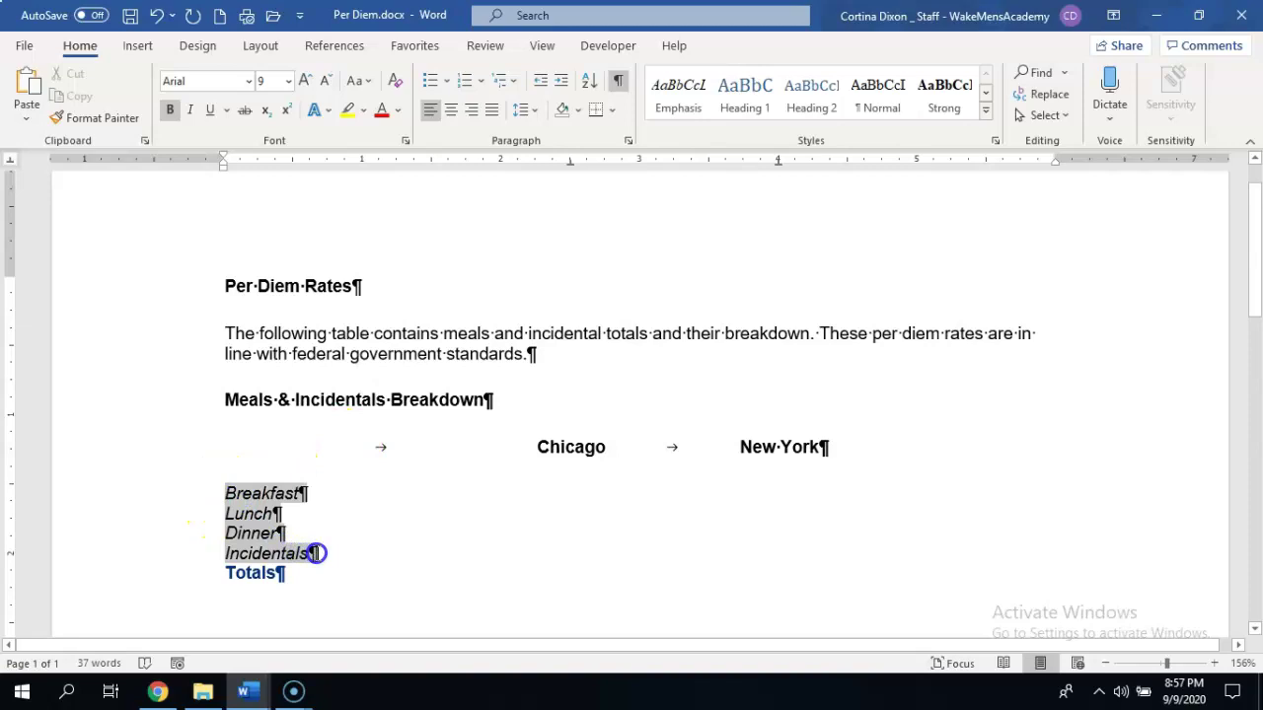
shift+click(316, 571)
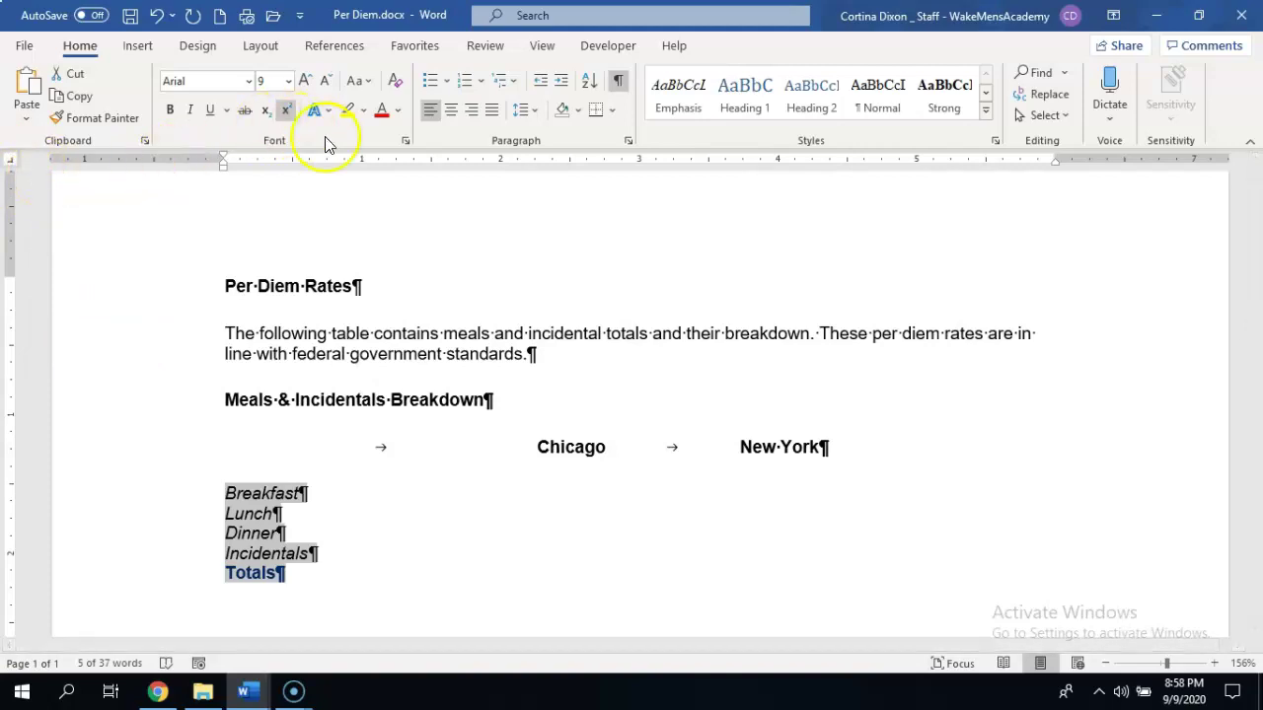
click(362, 161)
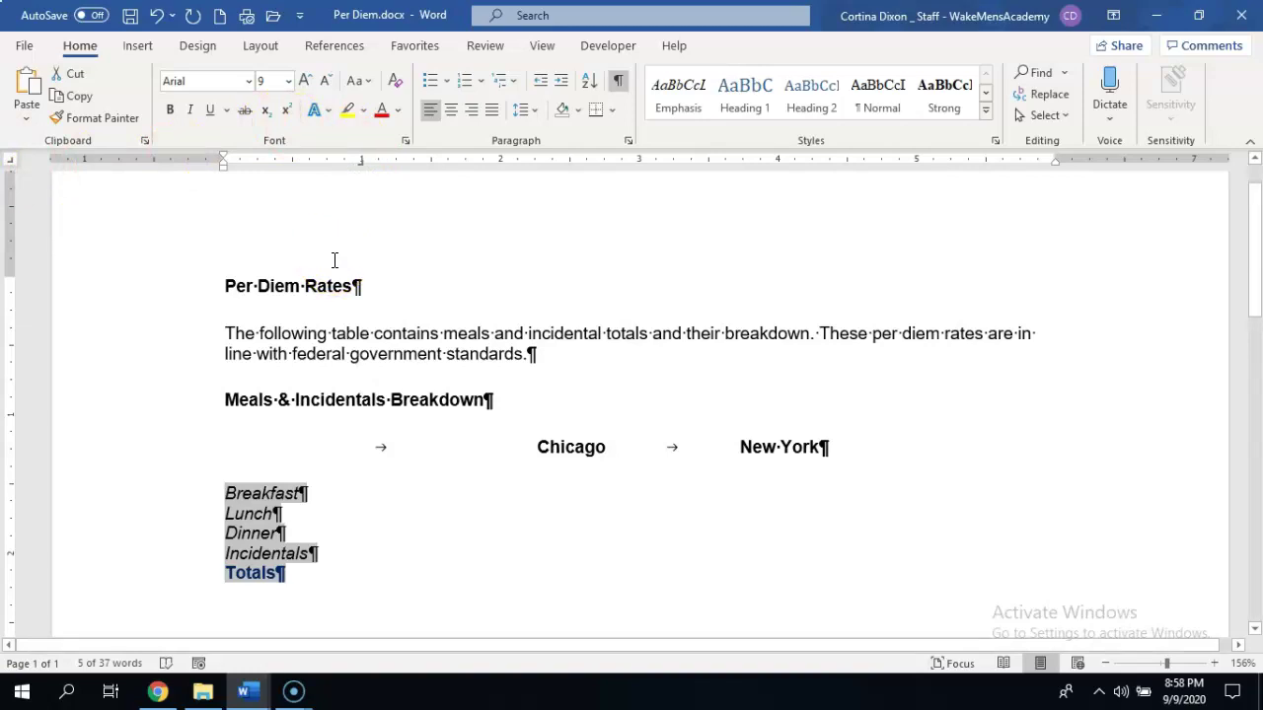
click(582, 567)
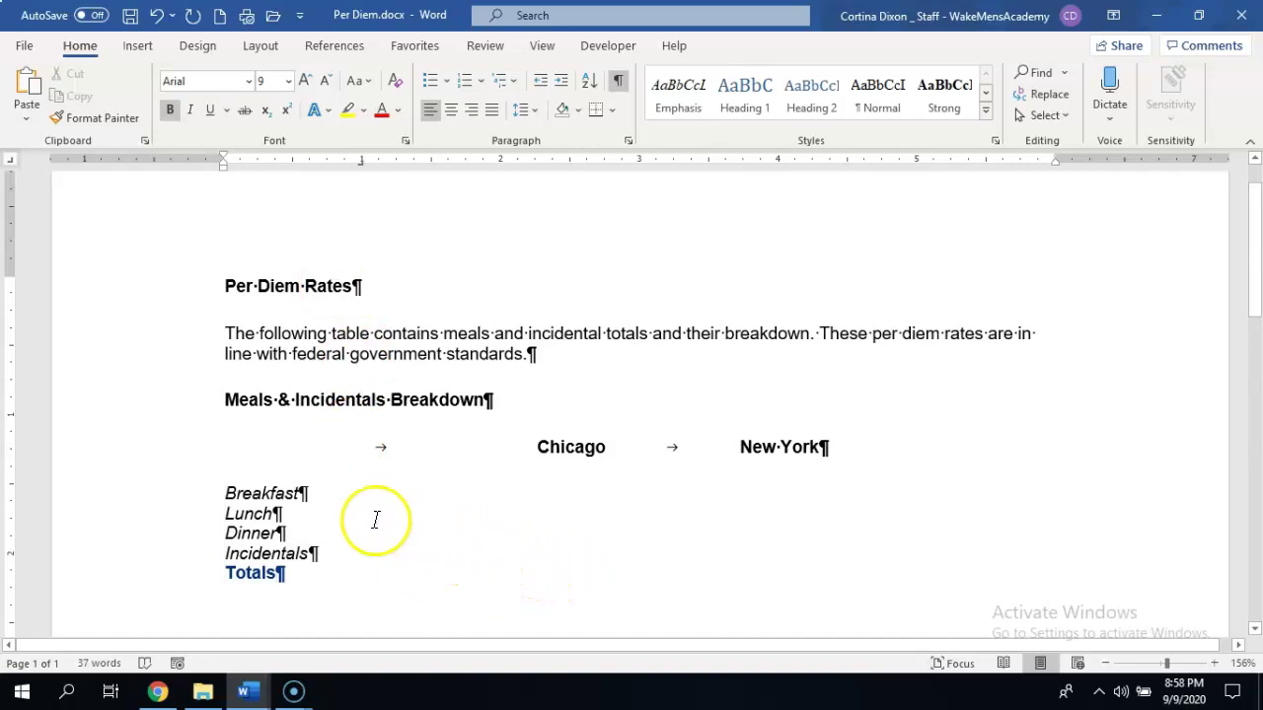
Insert a tab before Breakfast, Lunch, Dinner and Incidentals to align them at the 1-inch right tab stop.
click(230, 493)
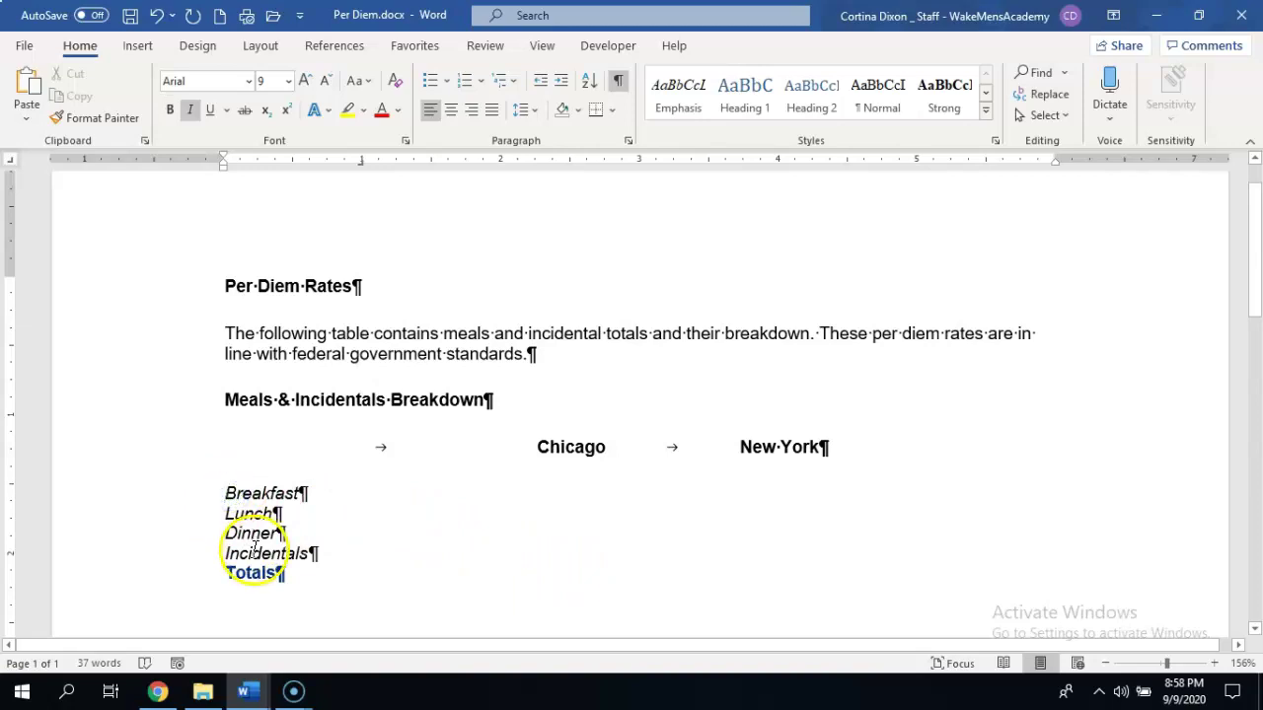
key(Tab)
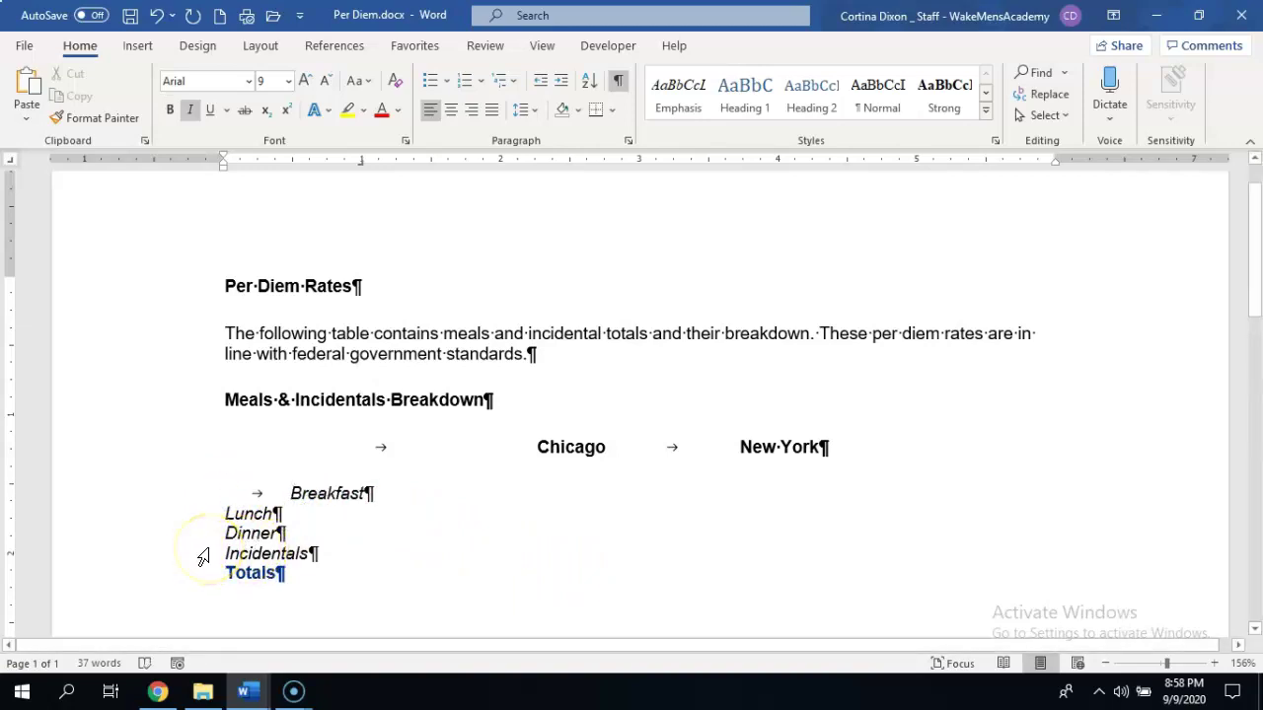
click(223, 514)
key(Tab)
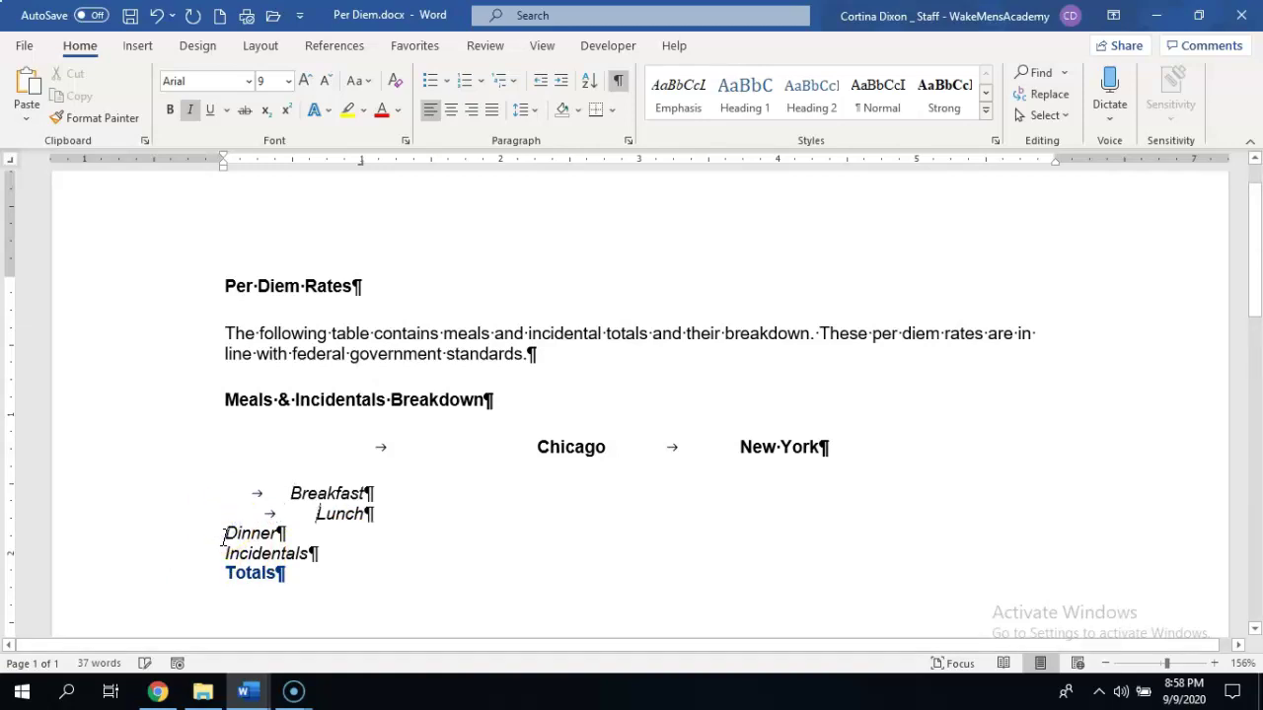
click(225, 533)
key(Tab)
click(225, 553)
key(Tab)
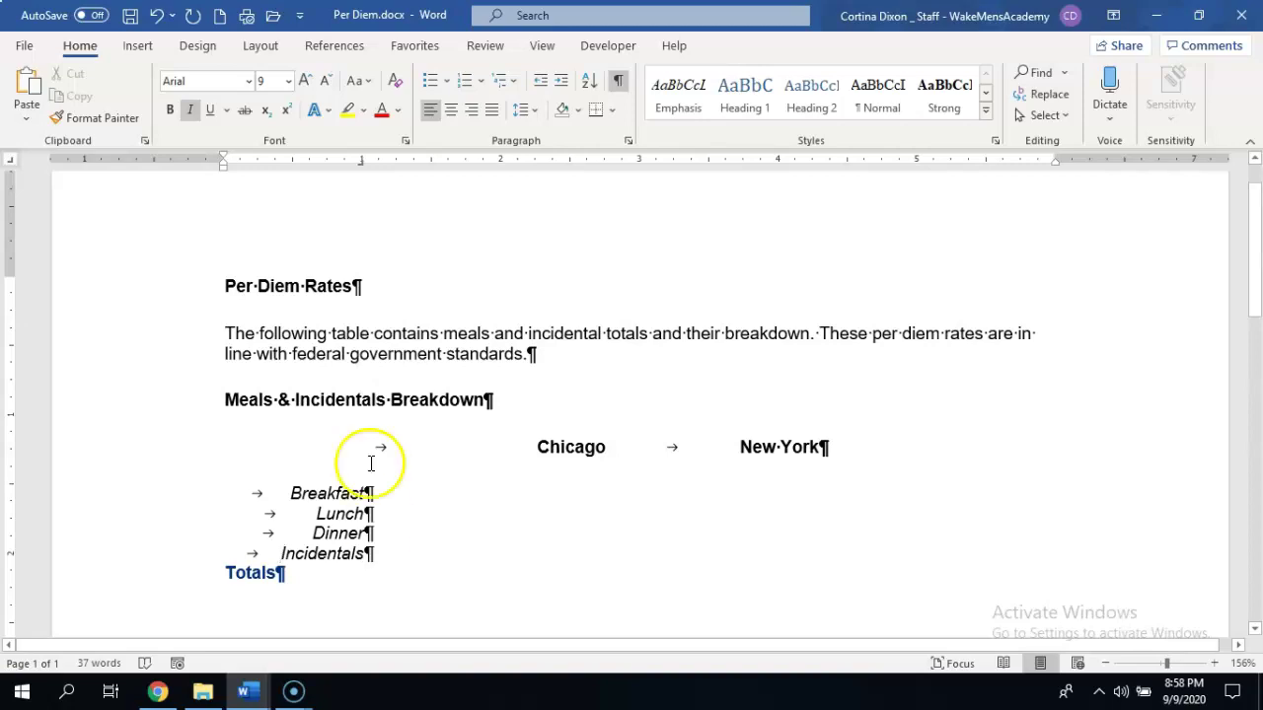
Add a decimal tab stop at 2.6 inches with dotted leader 2 to the lines from Breakfast through Totals.
drag(289, 490, 421, 568)
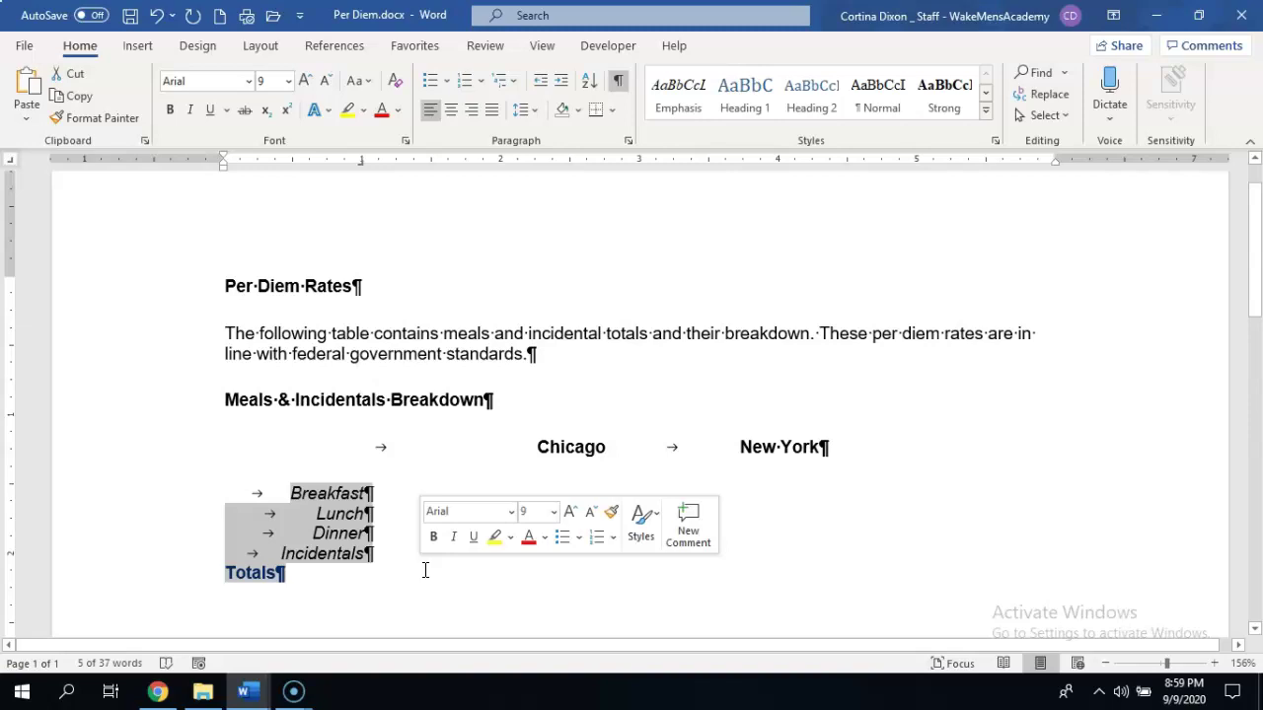
click(629, 141)
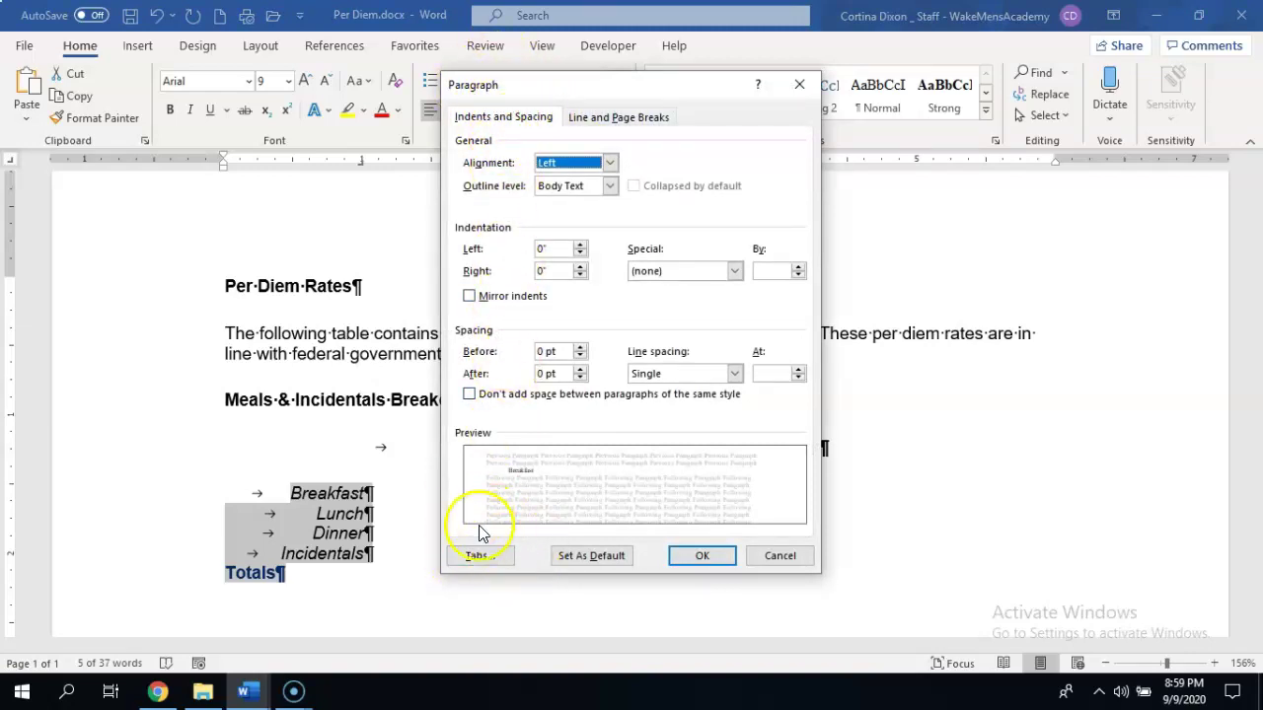
click(494, 554)
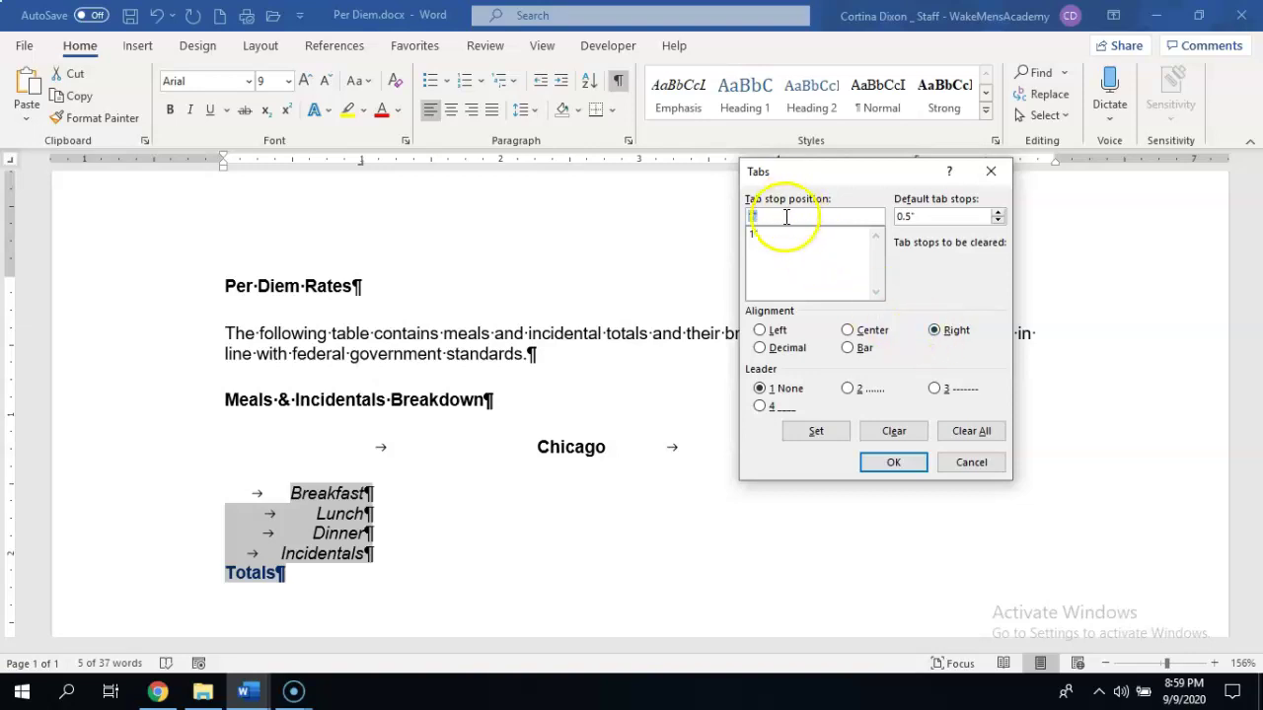
text(2.6)
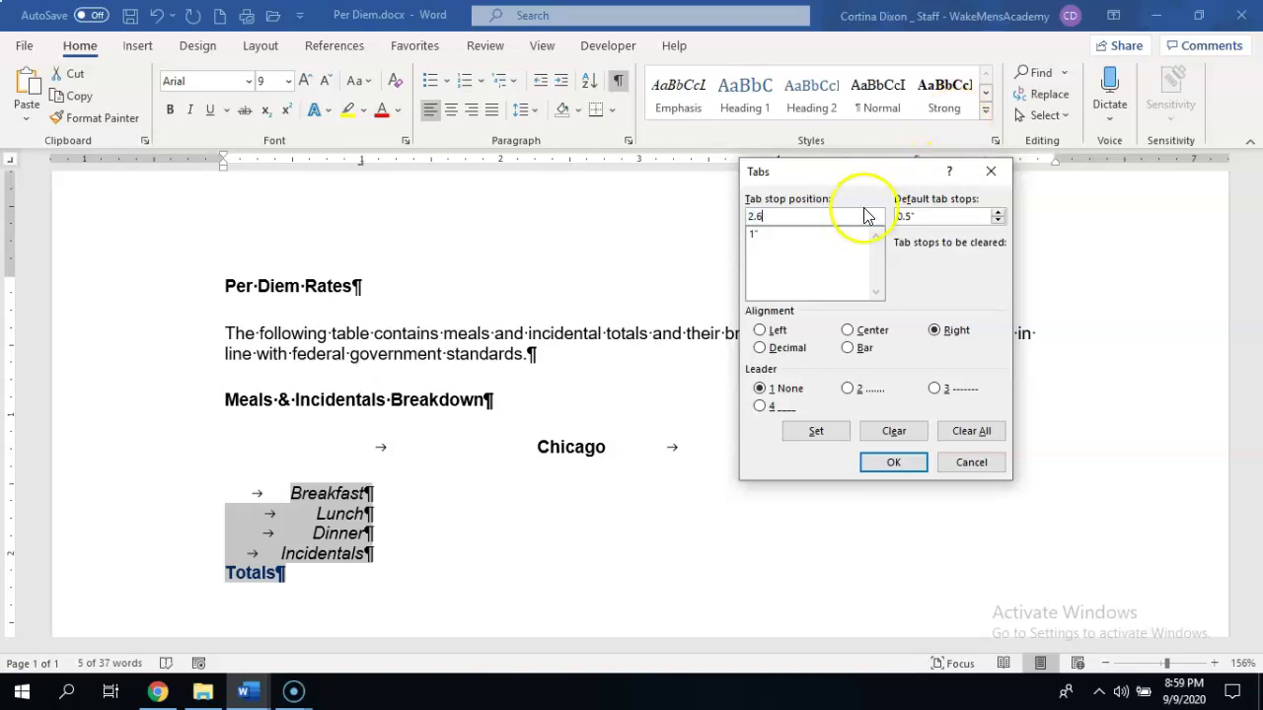
click(797, 237)
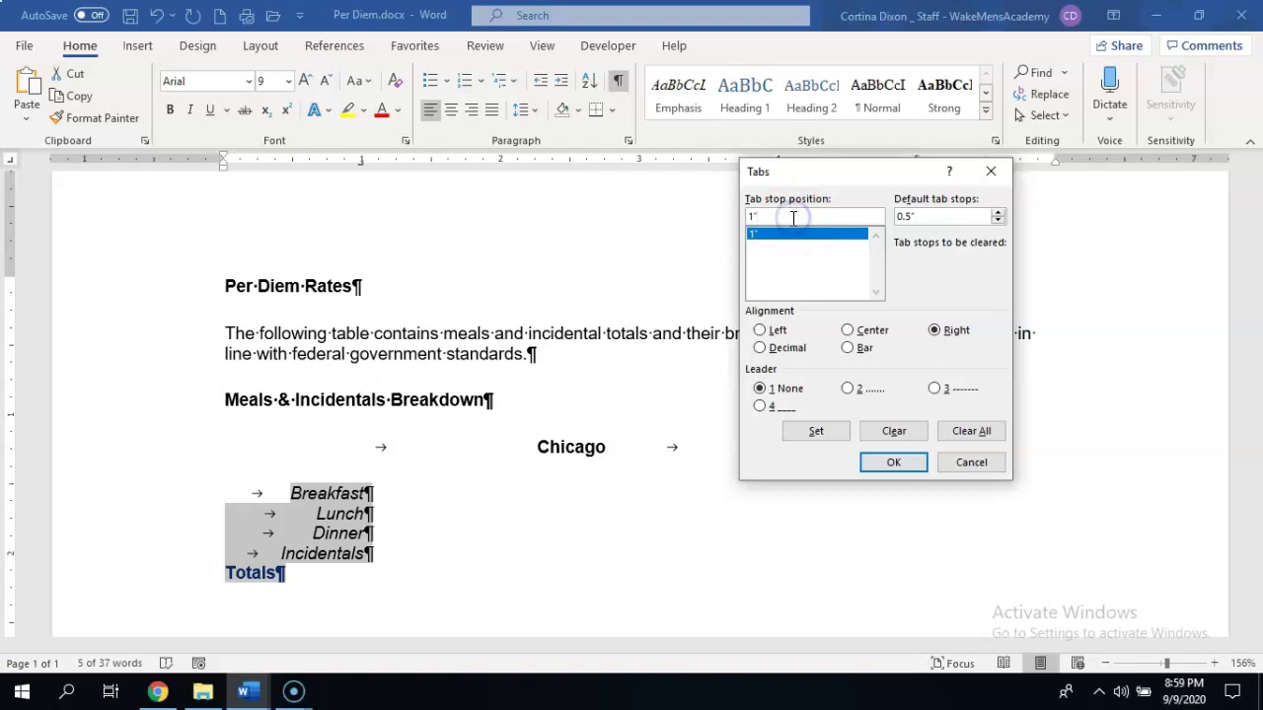
key(BackSpace)
text(2.6)
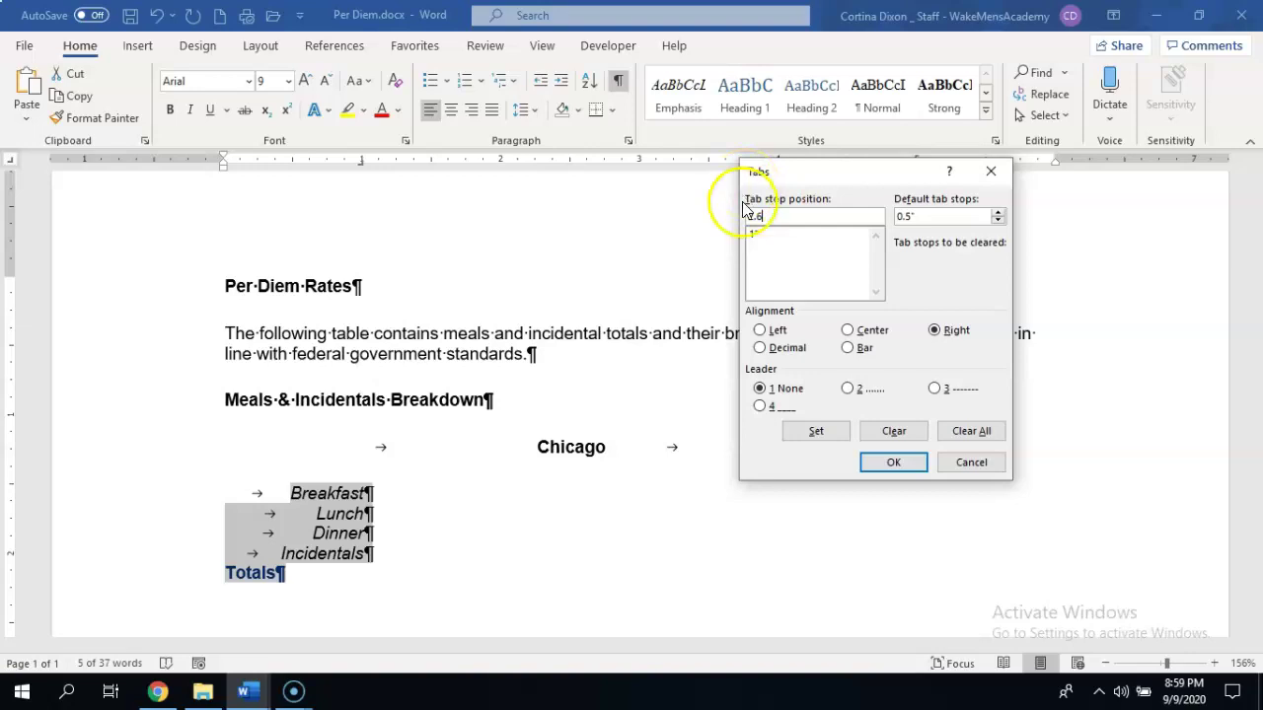
click(795, 349)
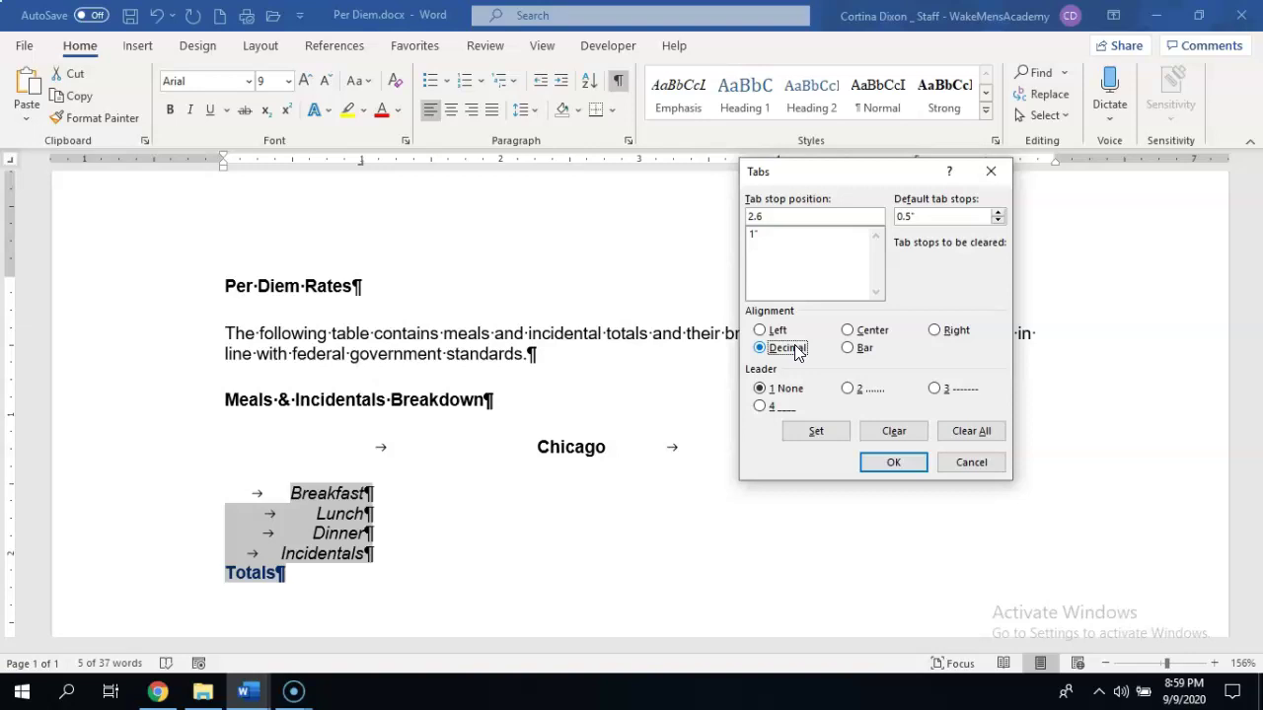
click(874, 390)
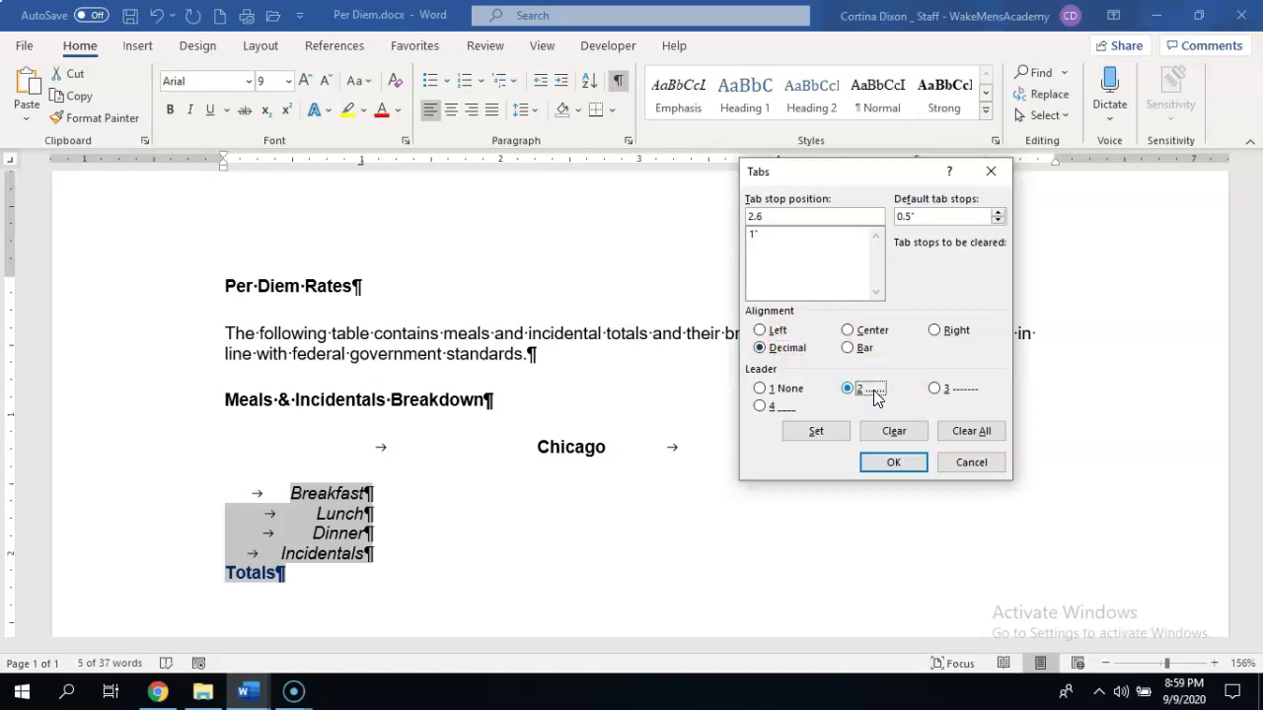
click(823, 431)
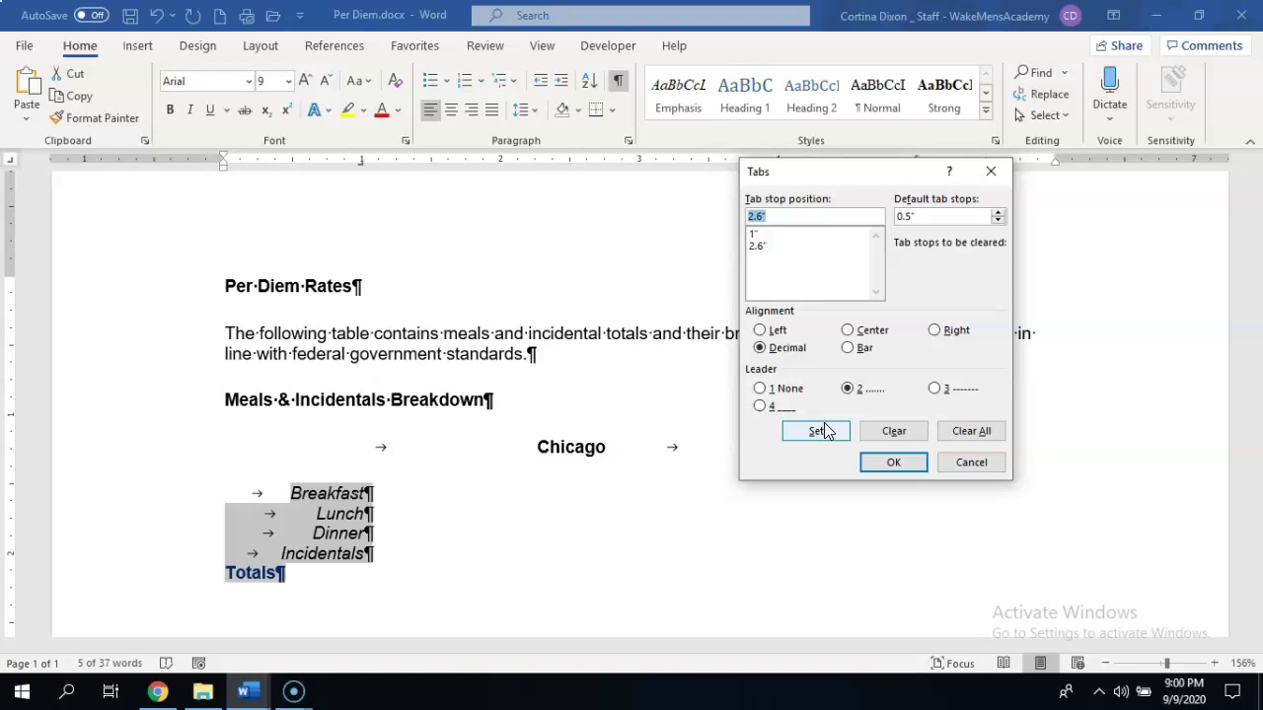
click(893, 464)
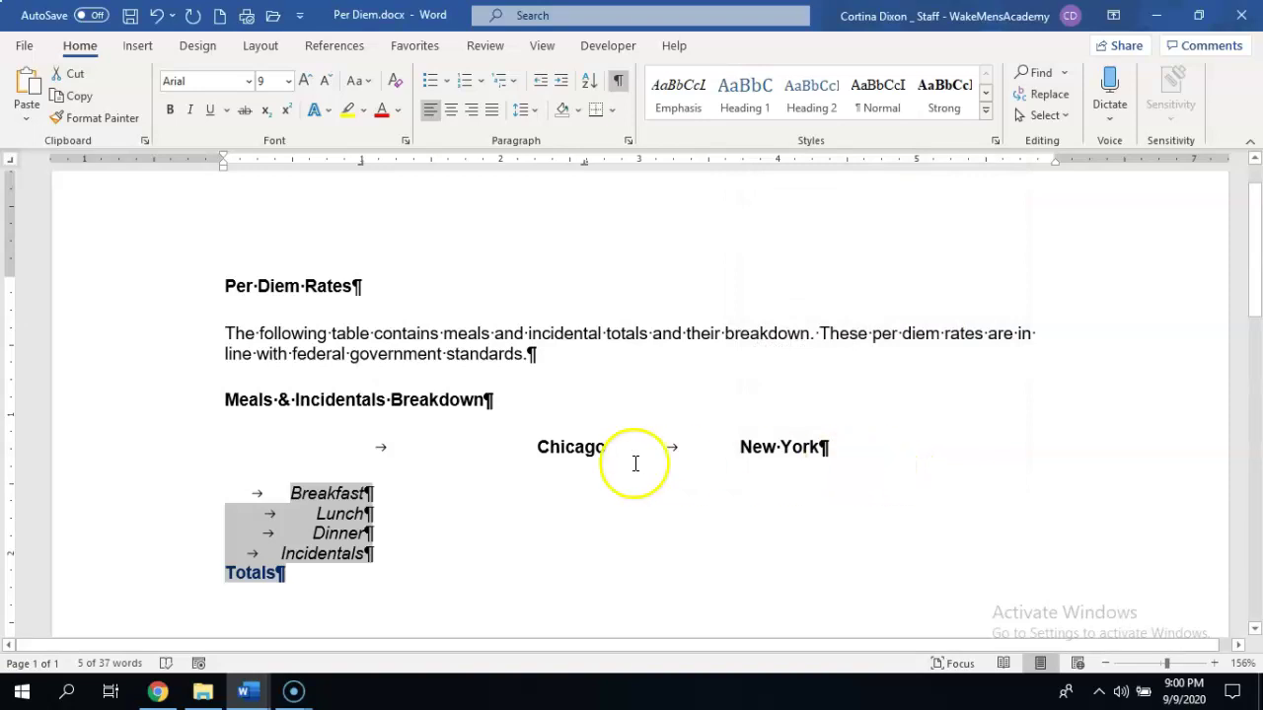
Enter $10.98 as the Chicago breakfast rate, aligned at the 2.6-inch decimal tab stop.
click(377, 493)
key(Tab)
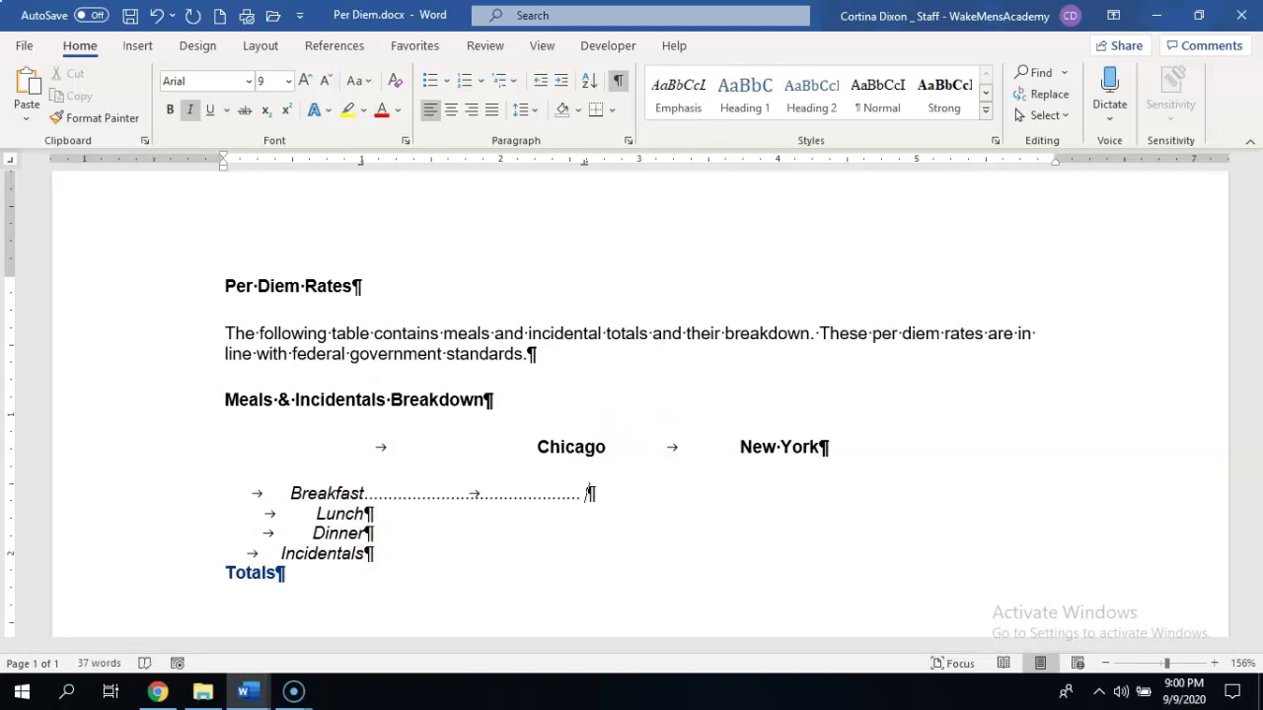
text($10.98)
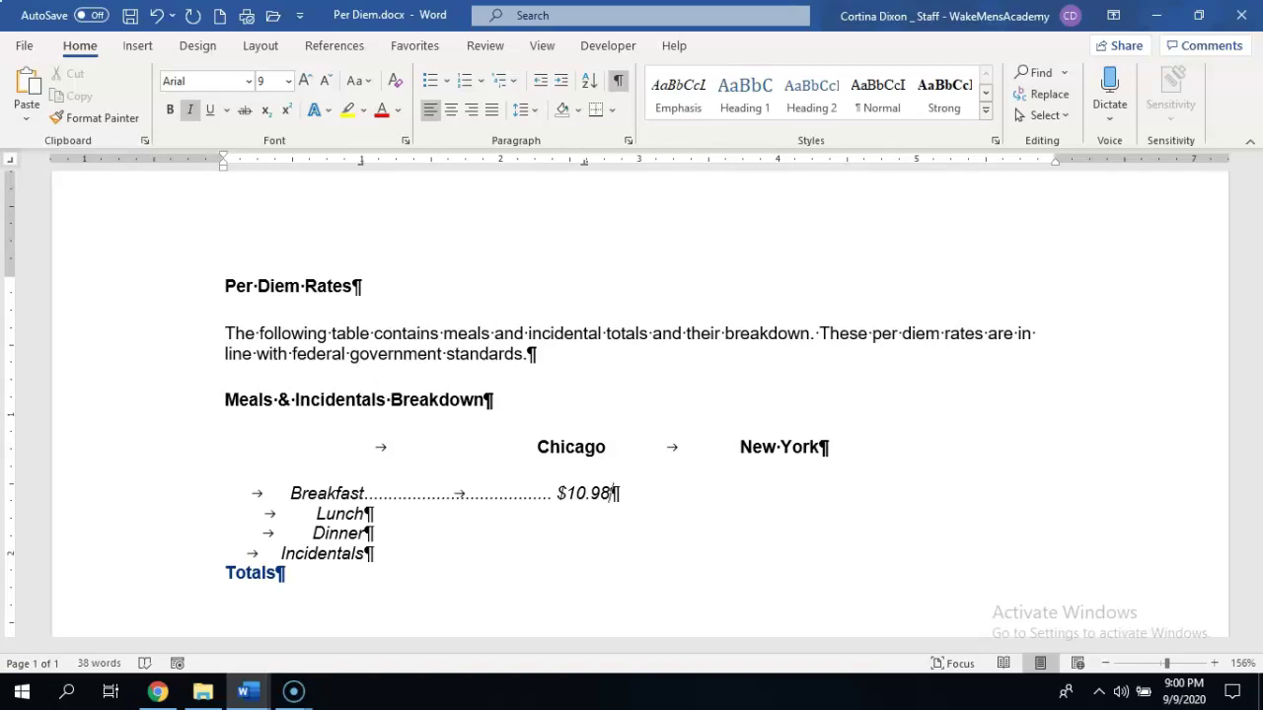
key(Tab)
text(')
key(BackSpace)
key(Tab)
key(BackSpace)
key(BackSpace)
Add a decimal tab stop at 4.1 inches with dotted leader 2 to the lines from Breakfast through Totals.
drag(294, 488, 457, 601)
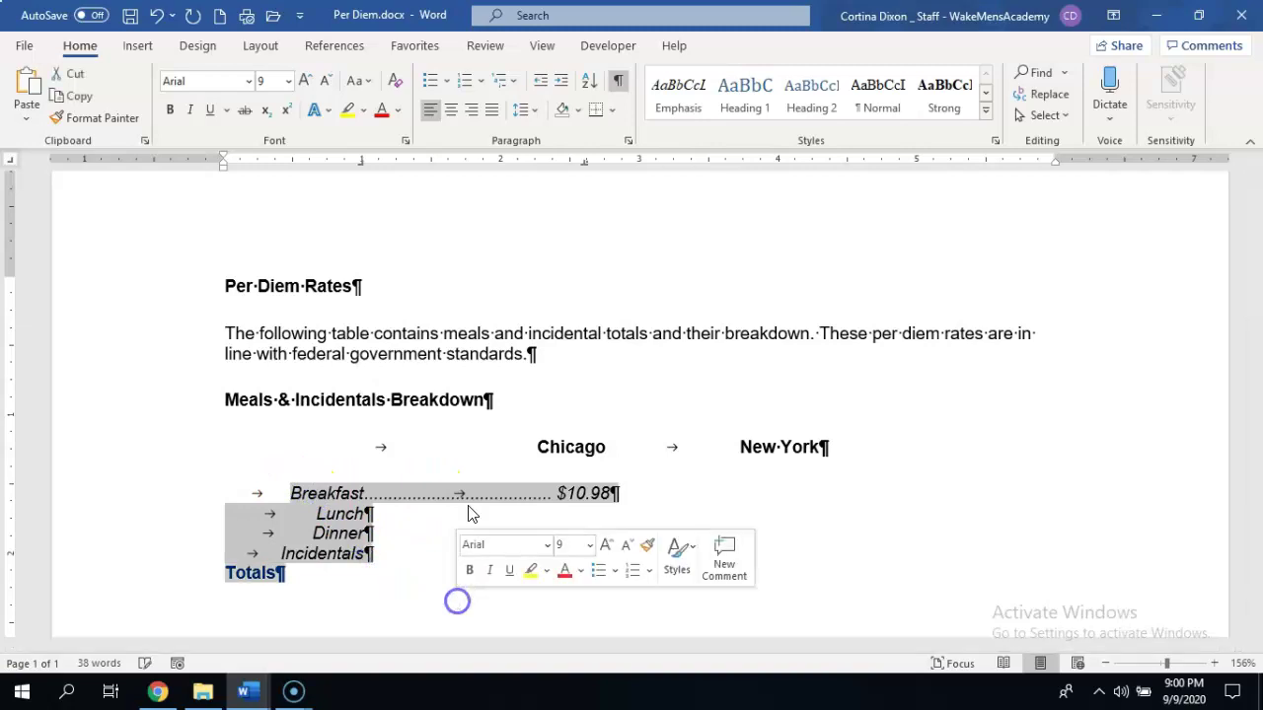
click(628, 140)
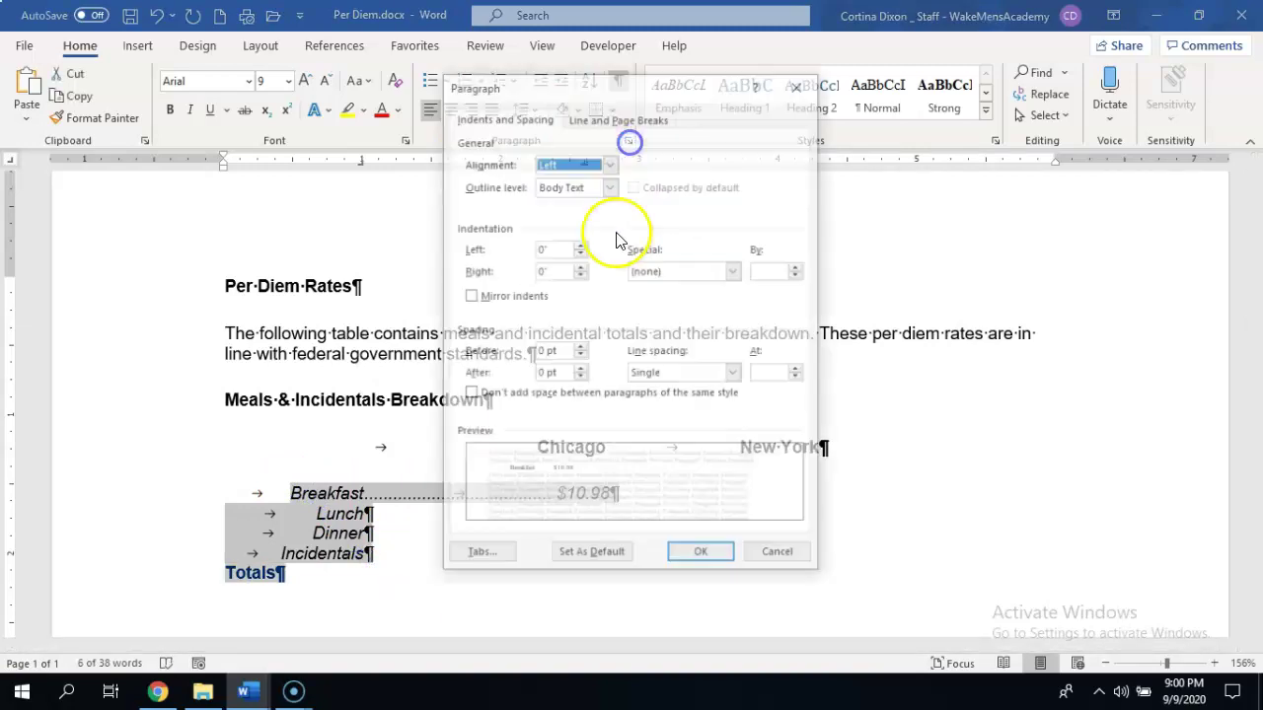
click(491, 551)
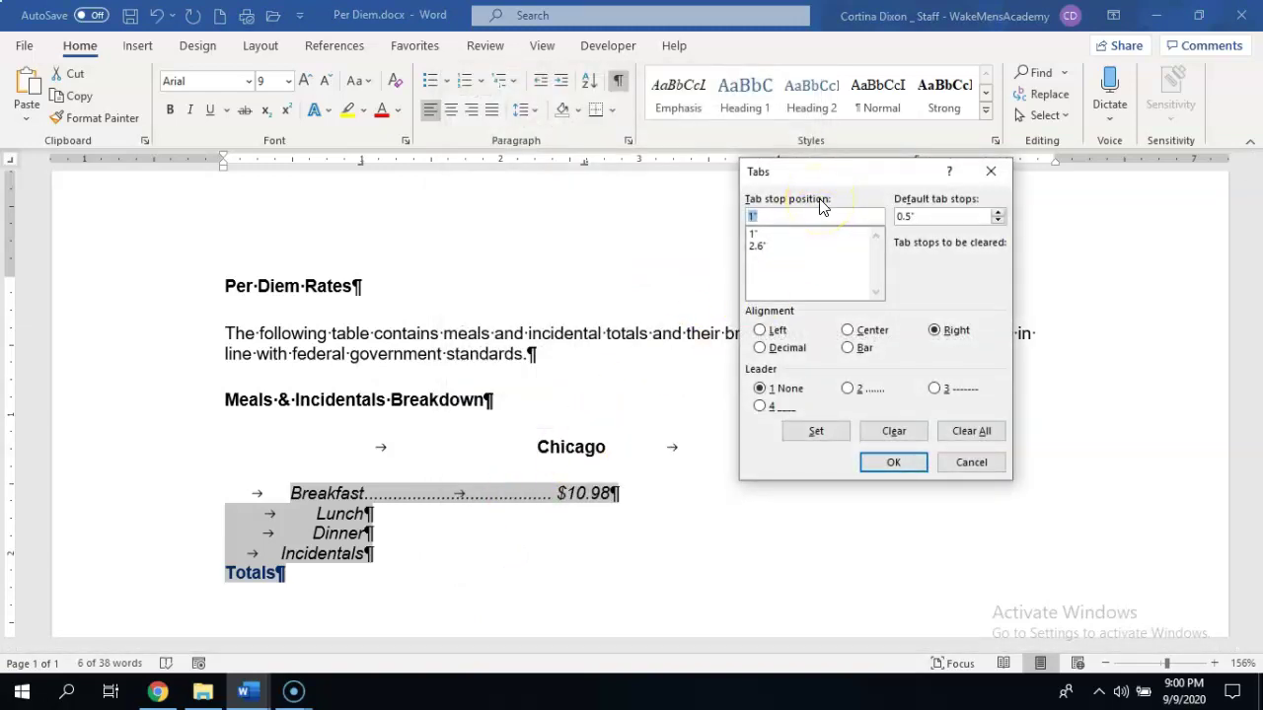
text(4.1)
click(786, 347)
click(856, 391)
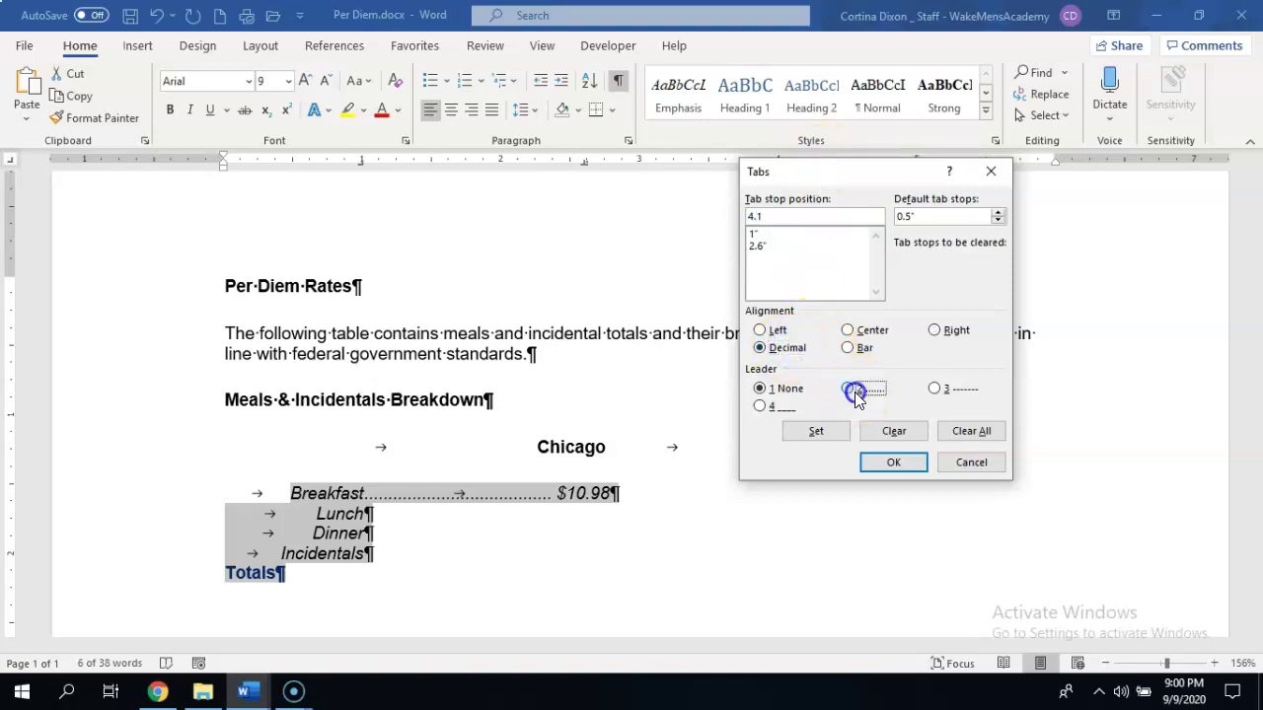
click(816, 435)
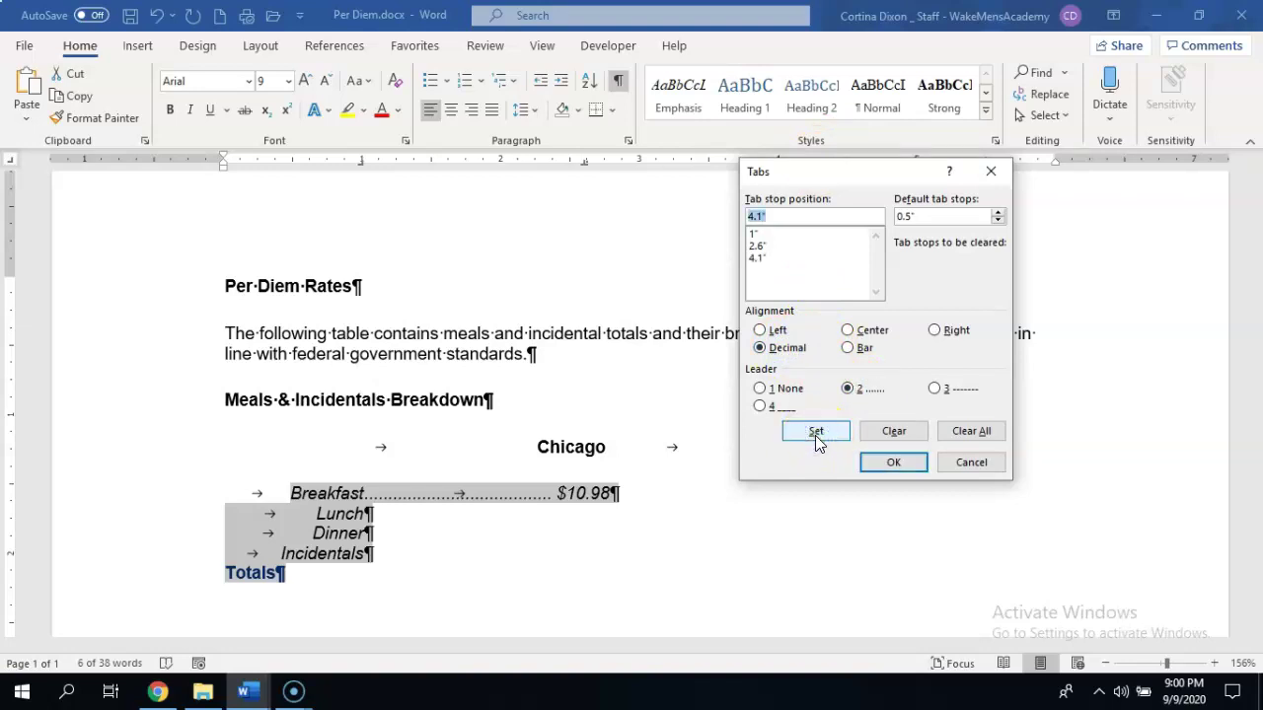
click(893, 462)
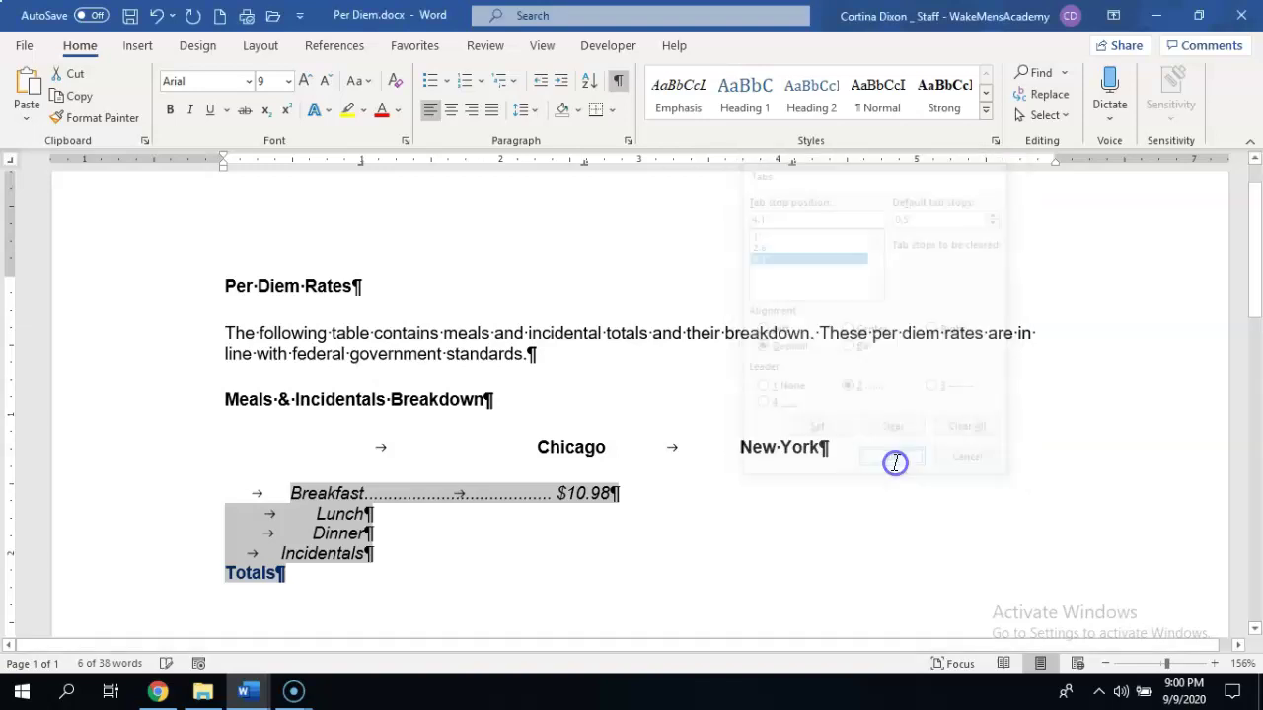
key(Delete)
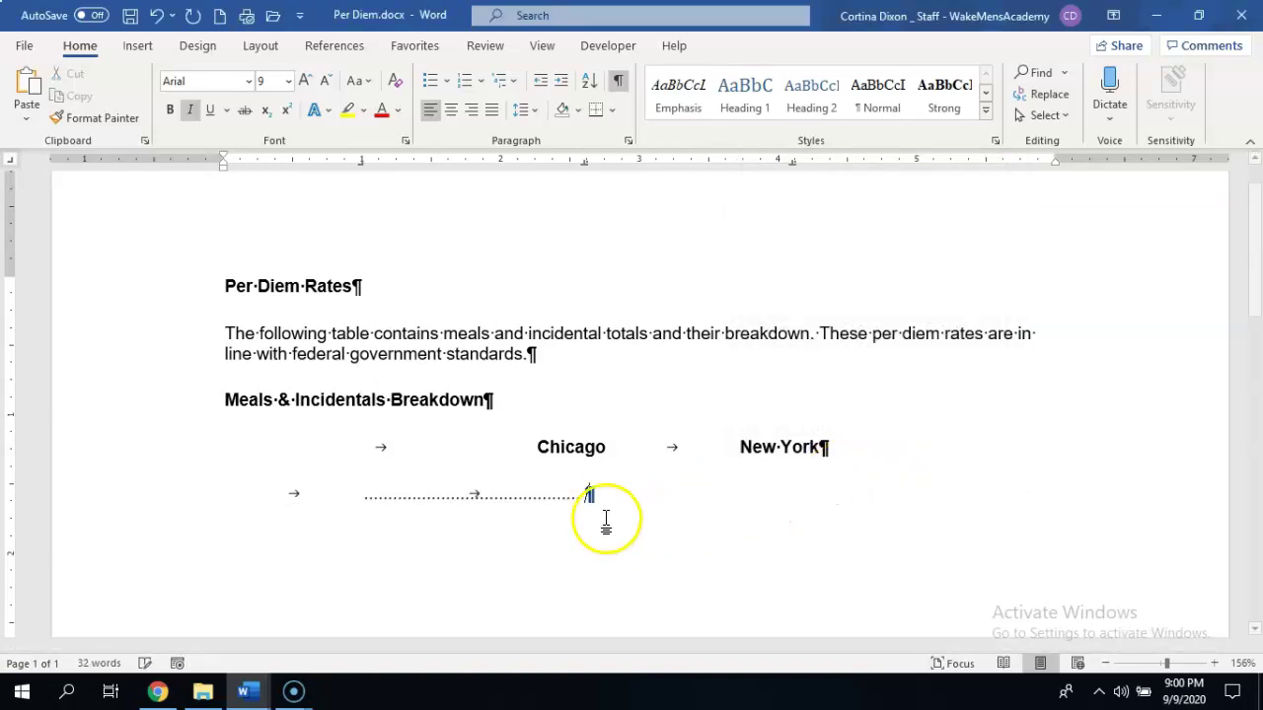
click(155, 15)
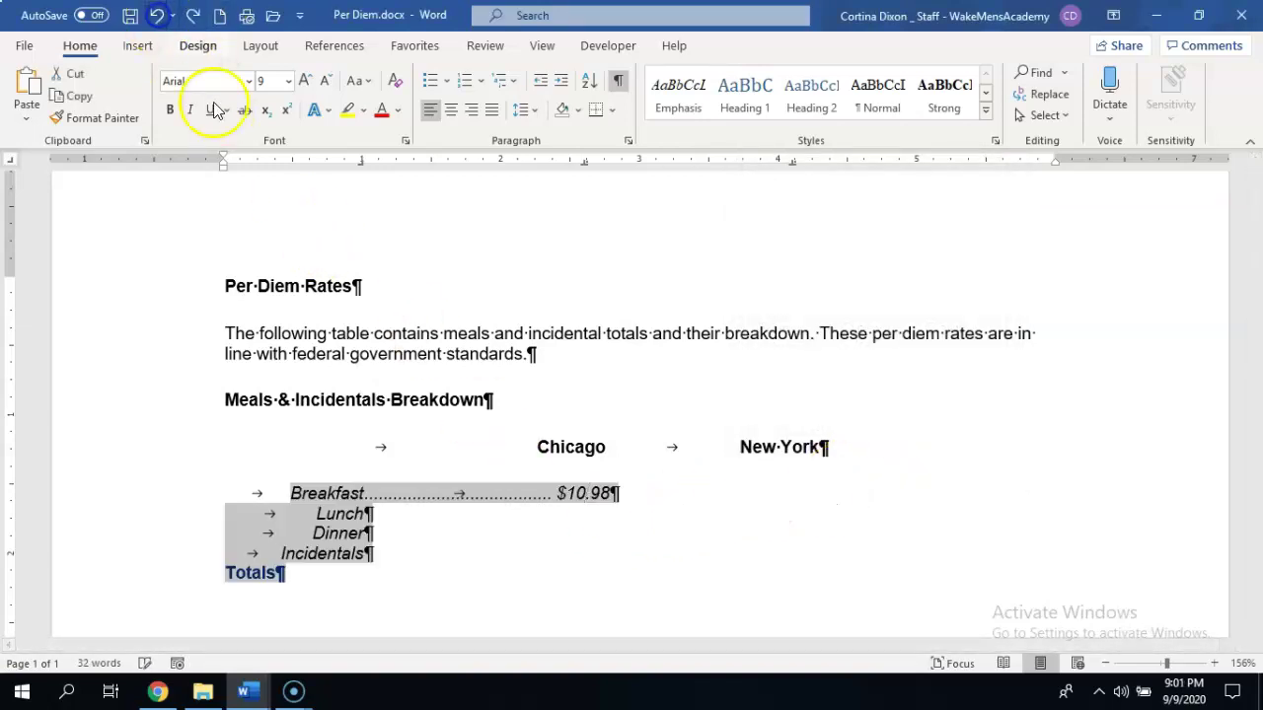
Enter $12.50 as the New York breakfast rate at the 4.1-inch decimal tab stop.
click(618, 494)
key(Tab)
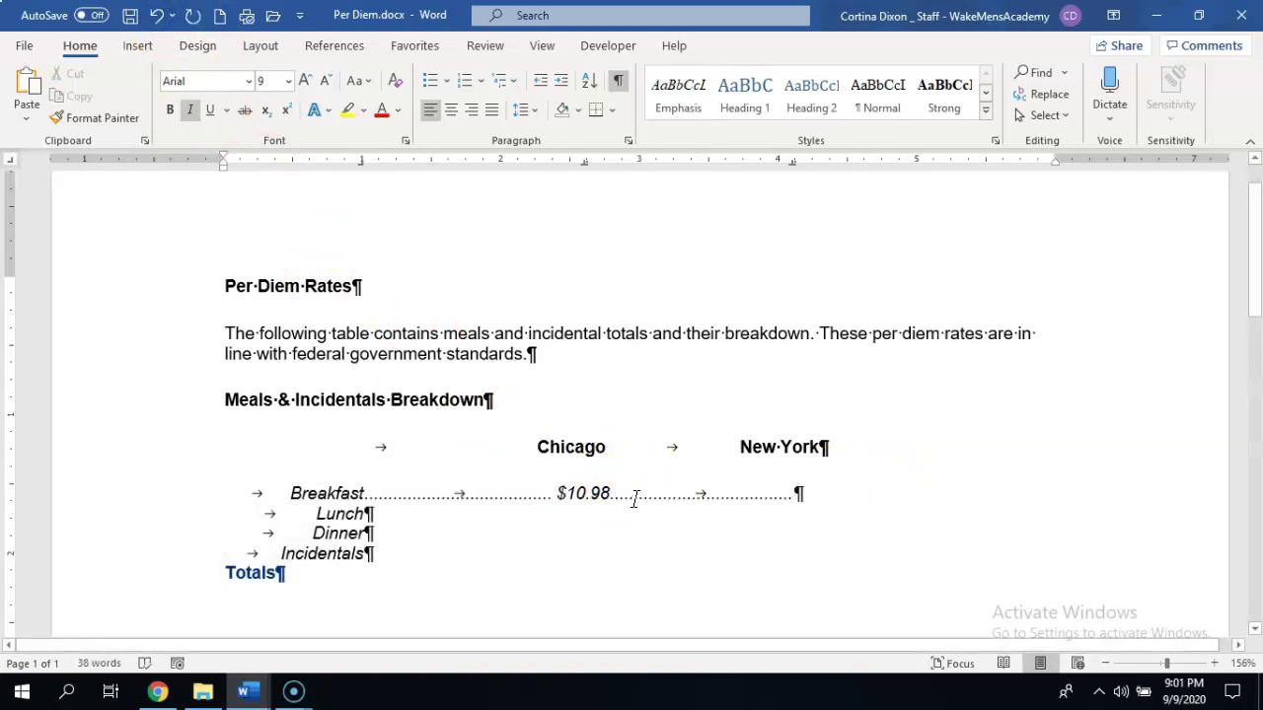
text($12)
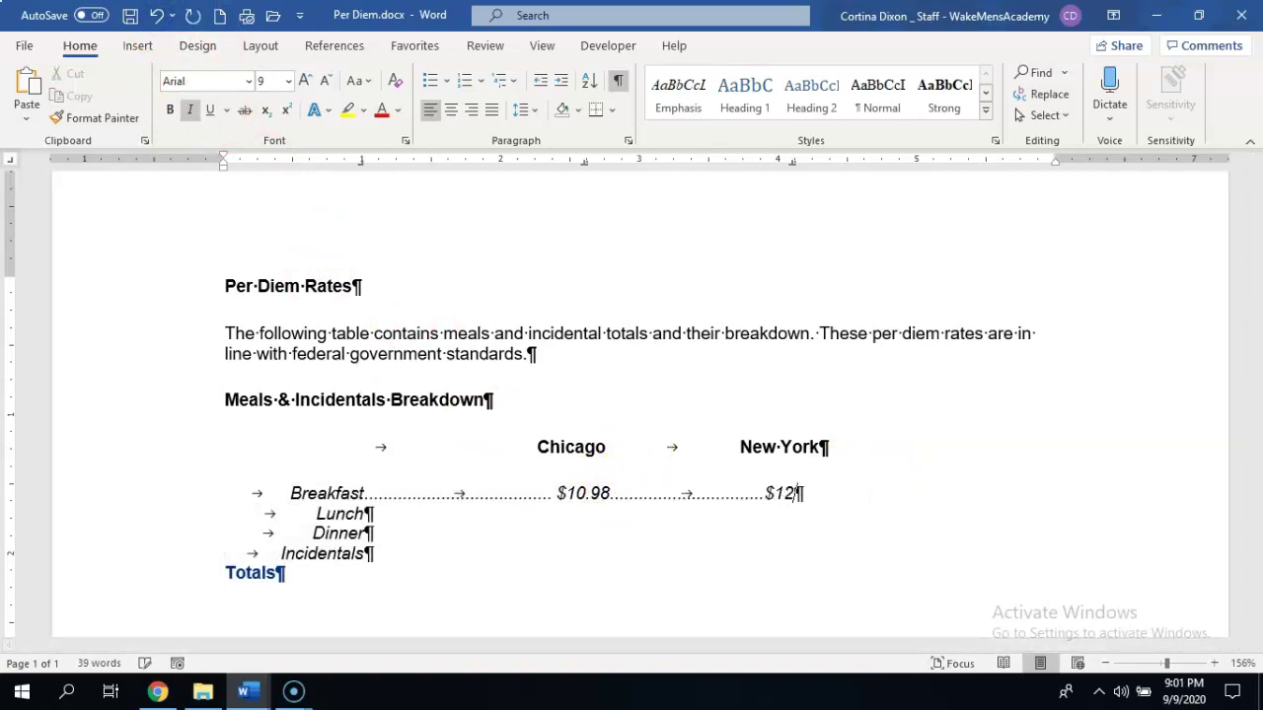
text(.50)
Fill in the Lunch row with 15.01 for Chicago and 16.54 for New York at the decimal tab stops.
click(366, 514)
key(Tab)
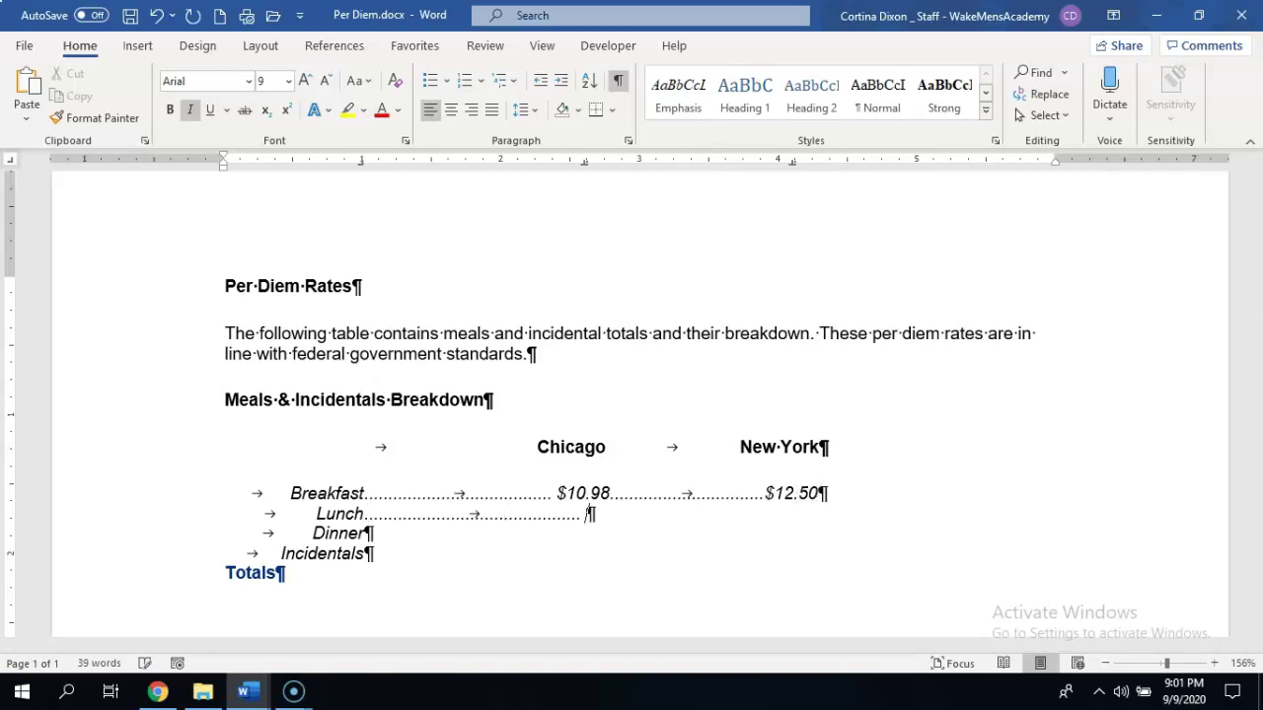
text(15.01)
key(Tab)
text(16.54)
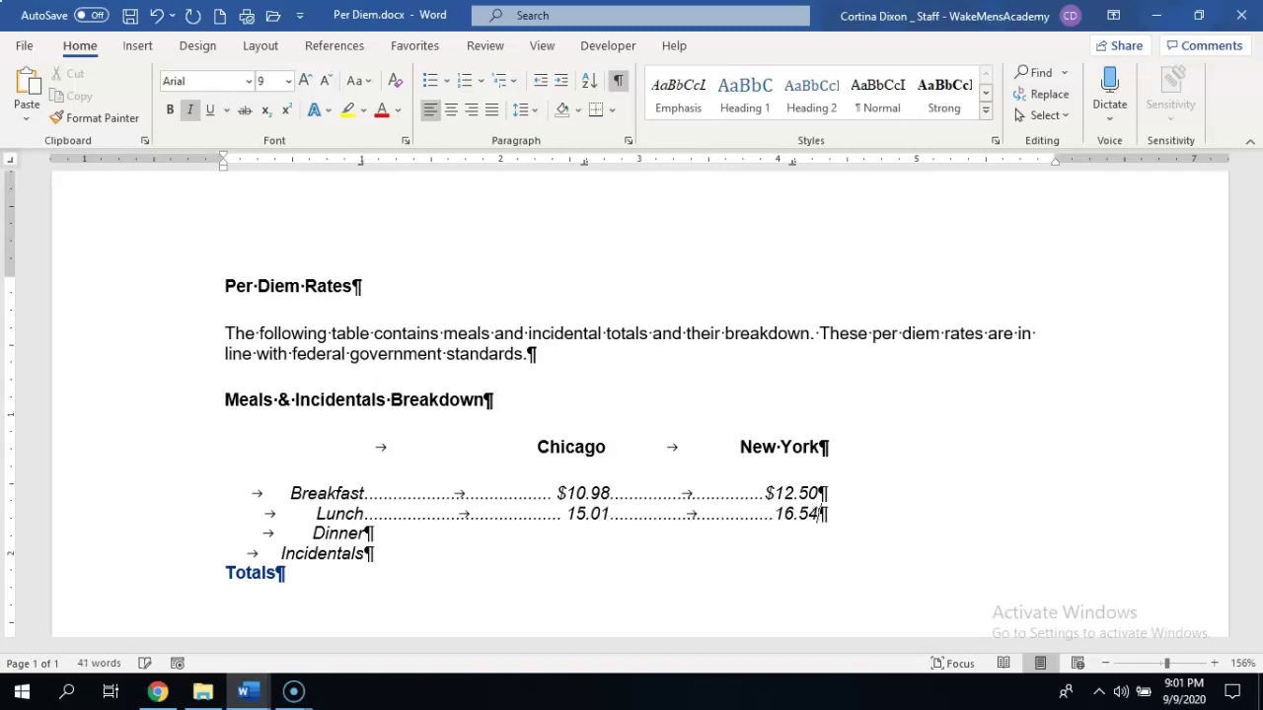
Fill in the Dinner row with 26.78 for Chicago and 31.45 for New York at the decimal tab stops.
click(369, 532)
key(Tab)
text(26)
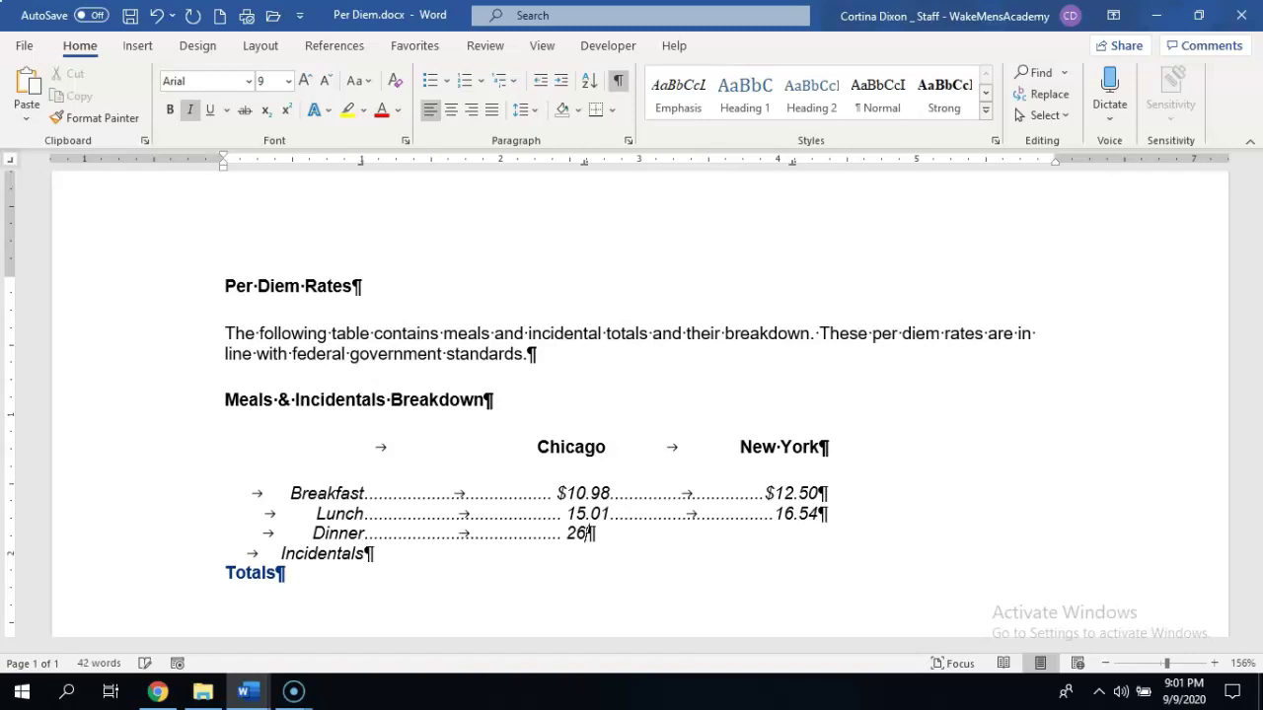
text(.78)
key(Tab)
text(31.45)
Fill in the Incidentals row with 3.00 for both Chicago and New York at the decimal tab stops.
key(Down)
key(Tab)
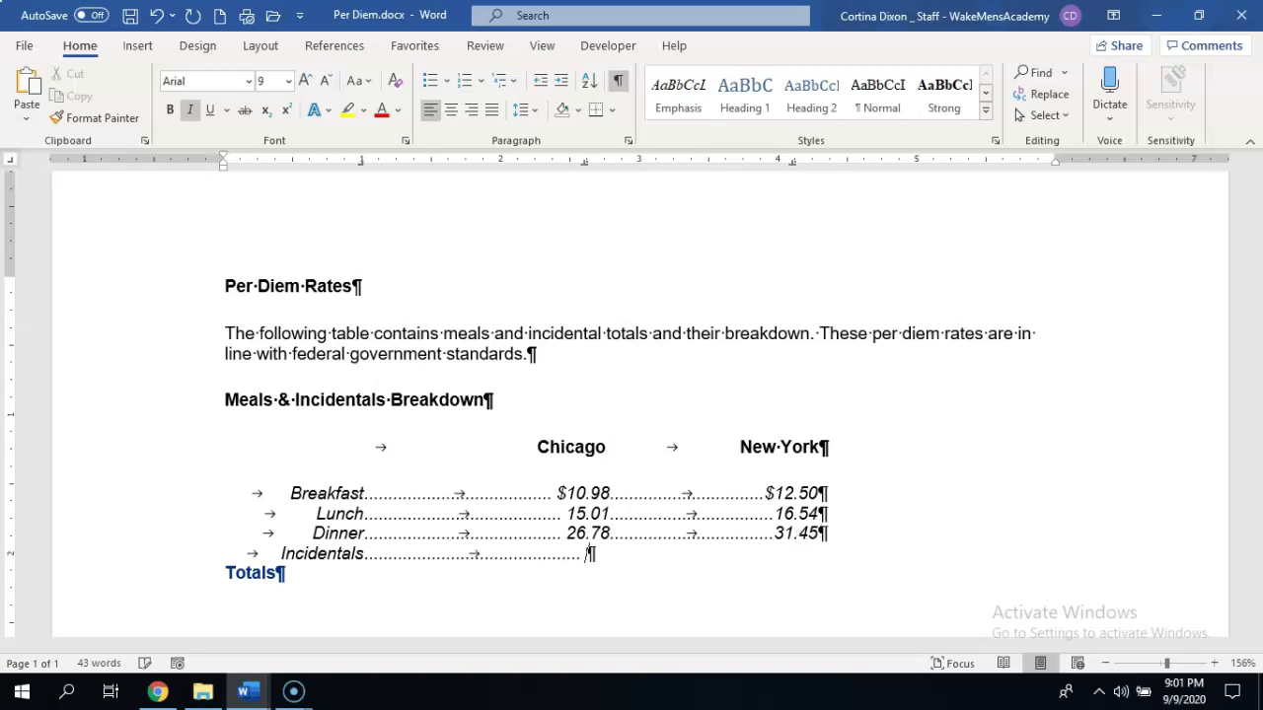
text(3.00)
key(Tab)
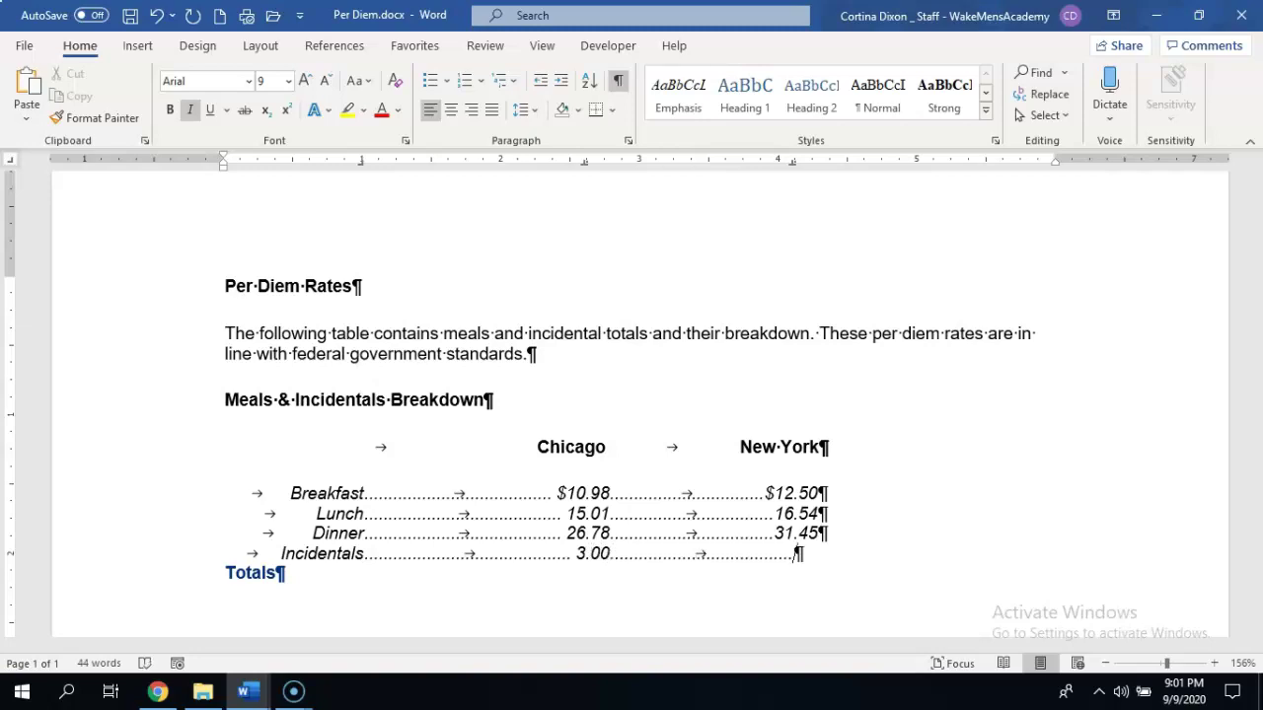
text(3.00)
key(Down)
key(Tab)
key(BackSpace)
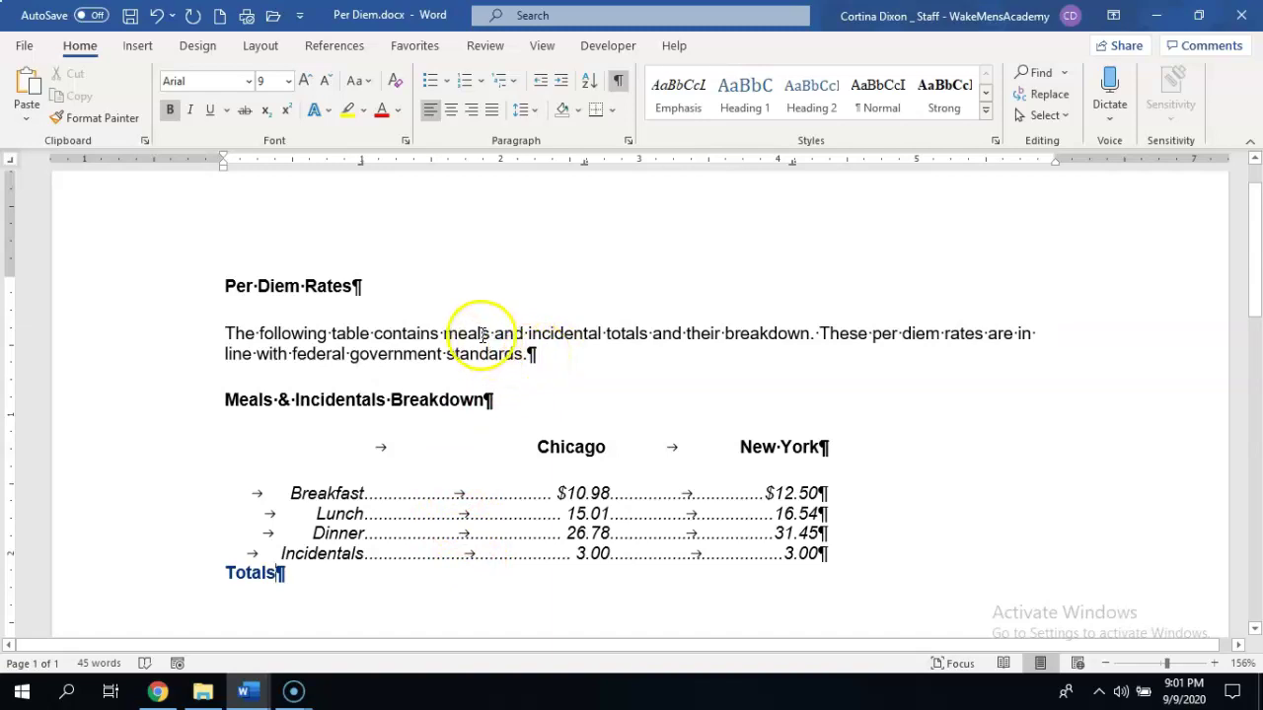
Hide the paragraph marks and other formatting symbols in the document.
click(441, 334)
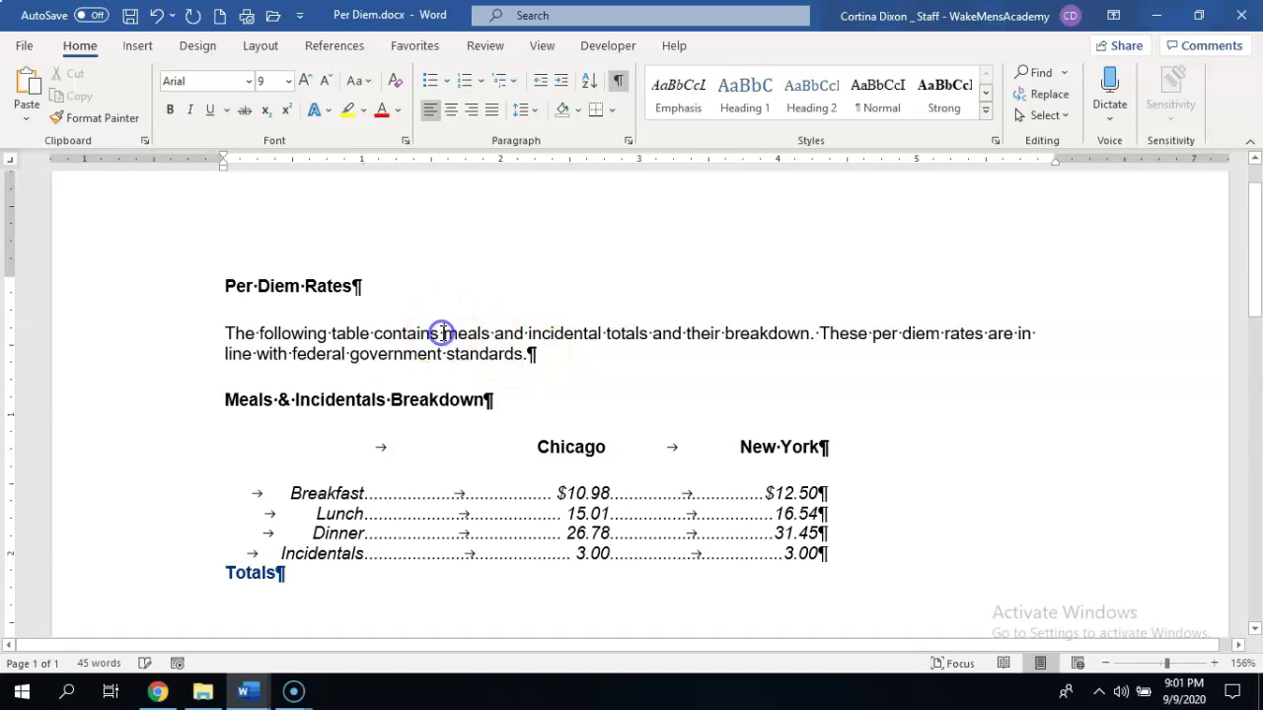
click(615, 85)
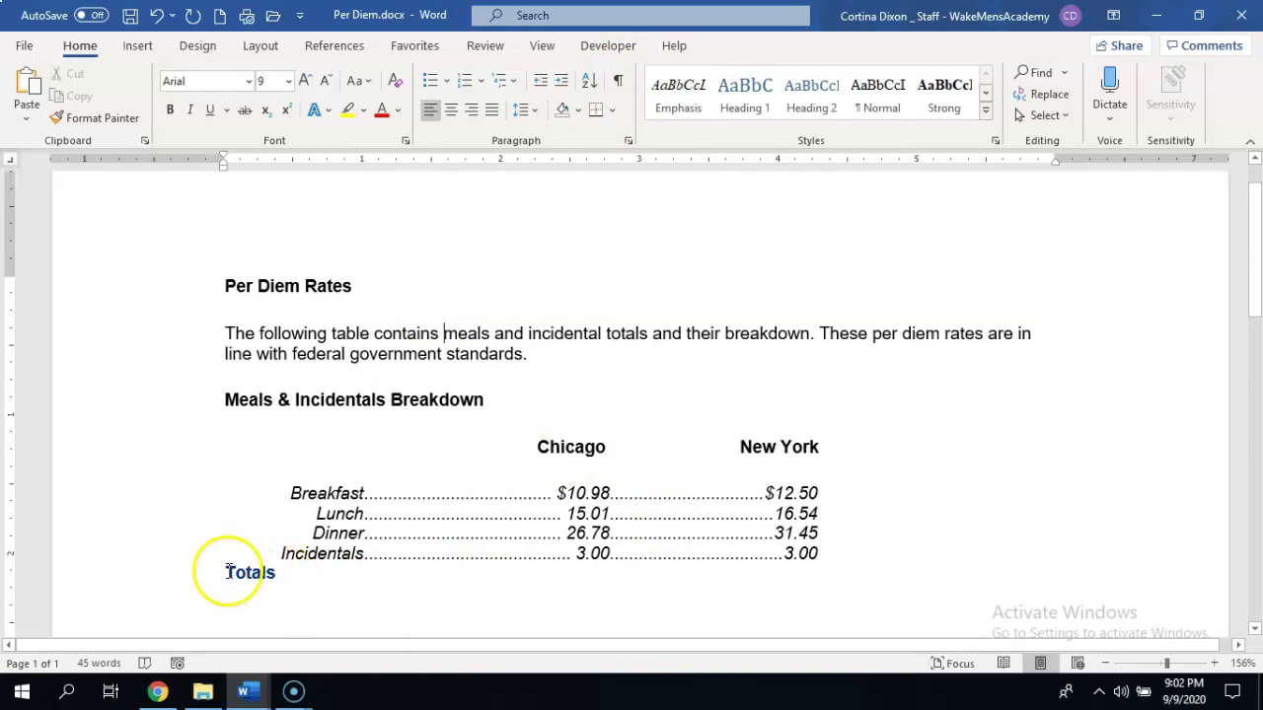
Apply the 1-inch right tab stop without a leader to the Totals line and place the cursor before Totals.
drag(220, 570, 433, 578)
click(628, 140)
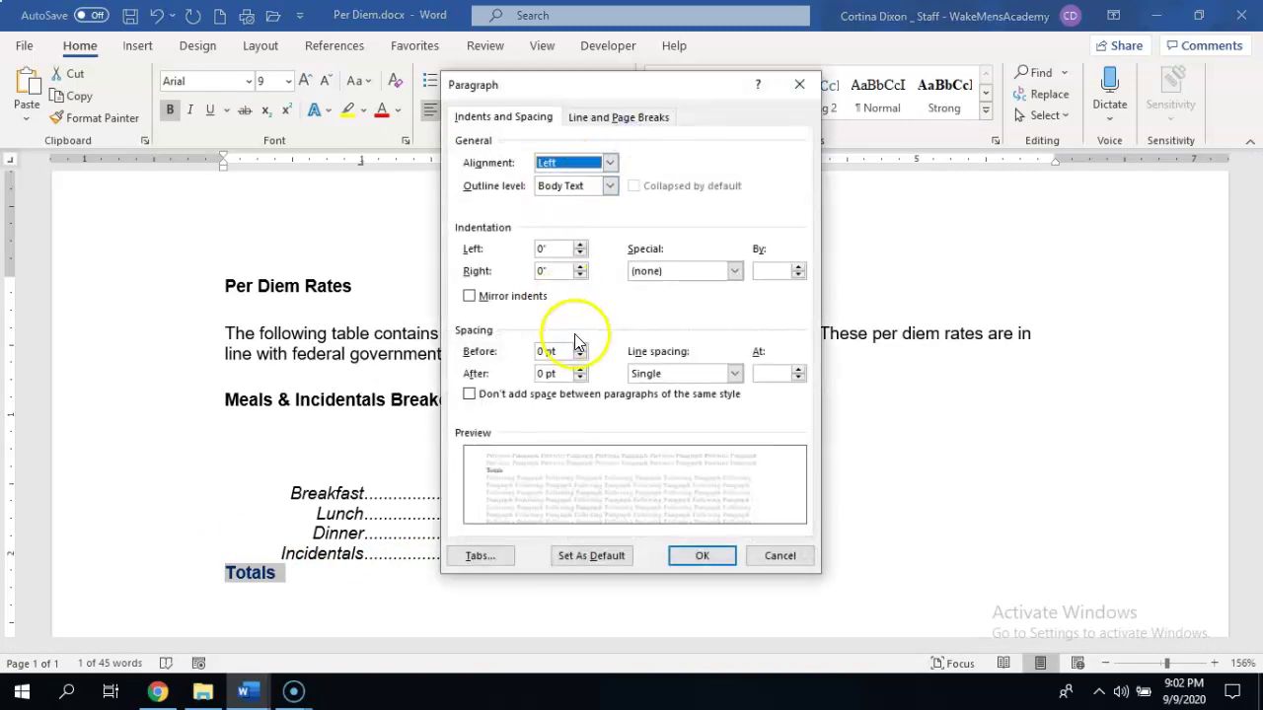
click(484, 556)
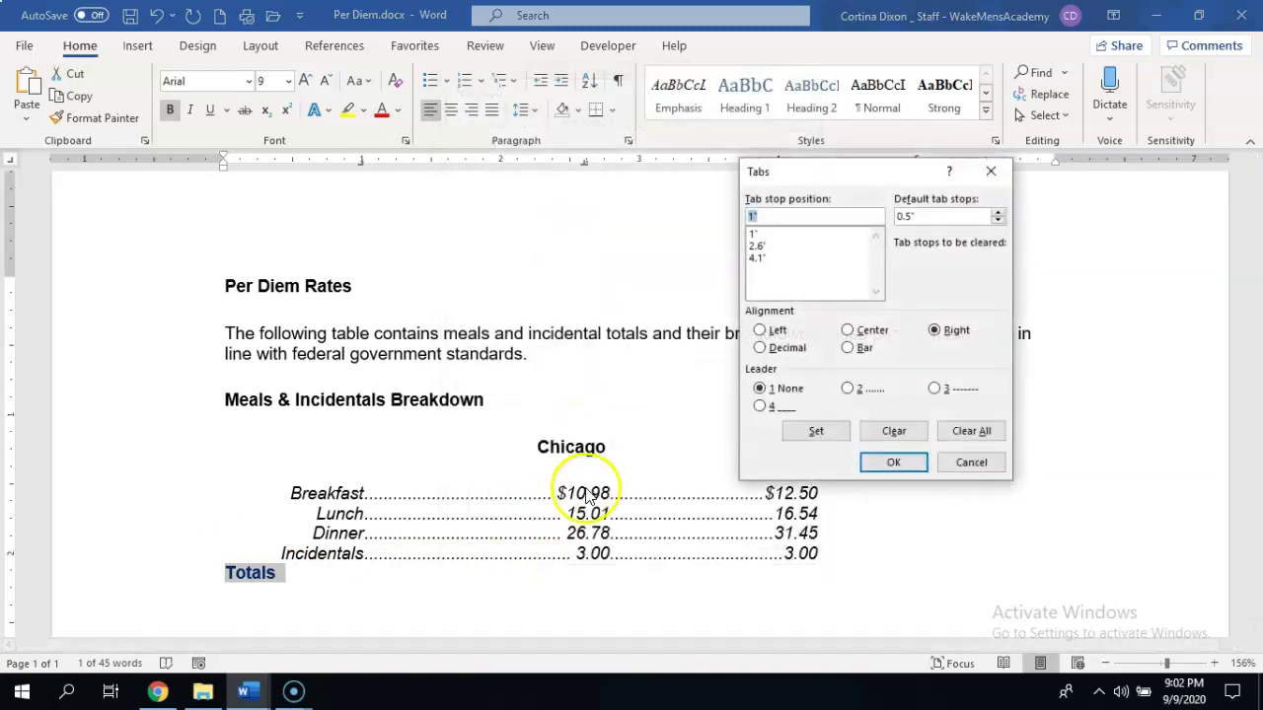
click(816, 432)
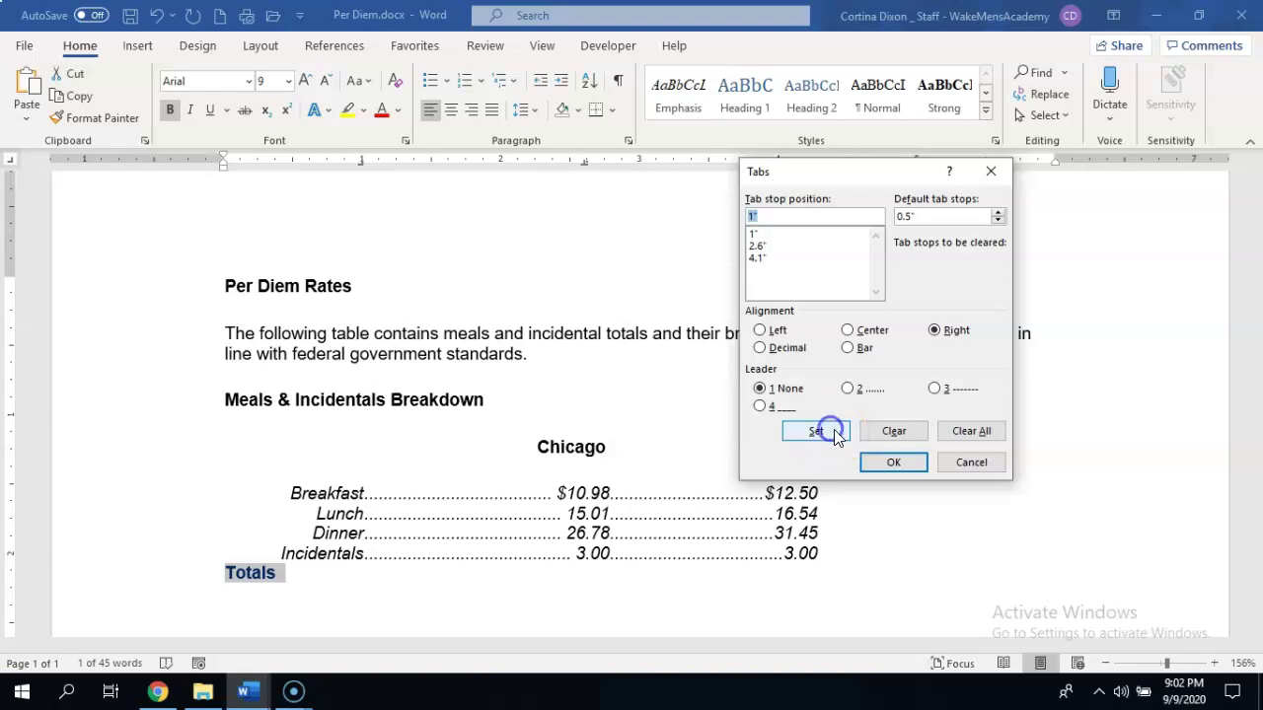
click(893, 462)
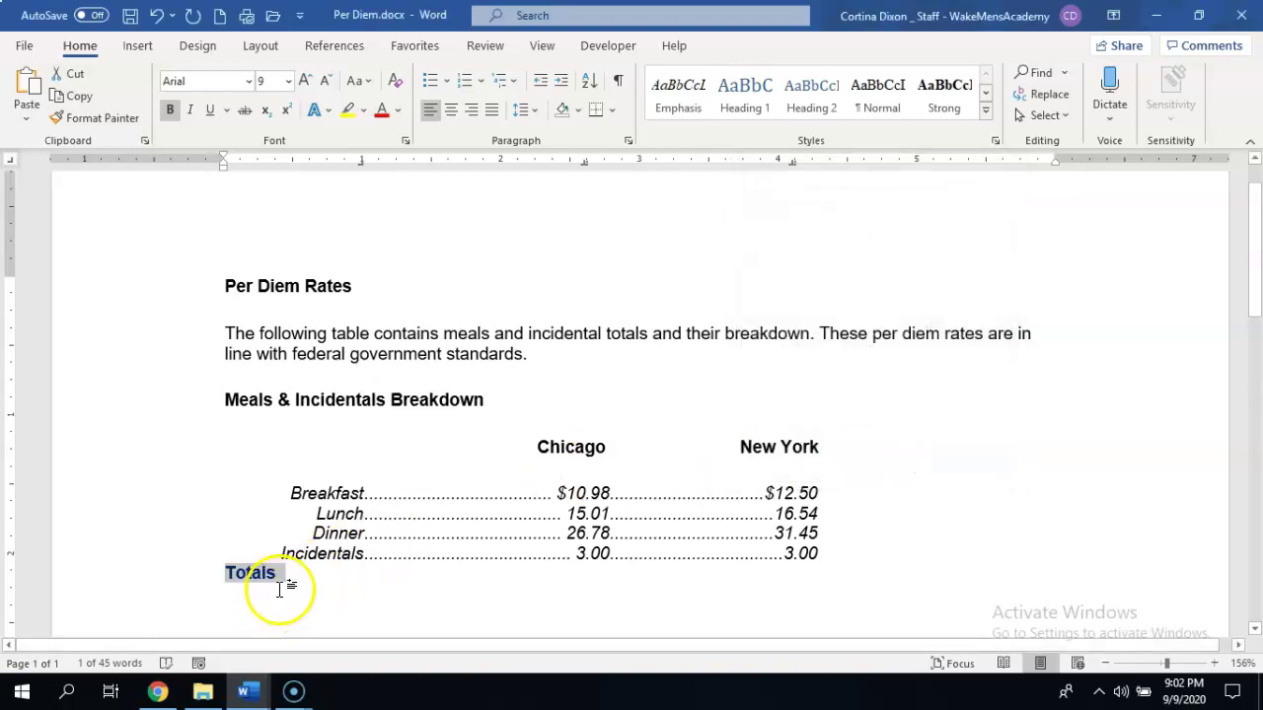
click(218, 580)
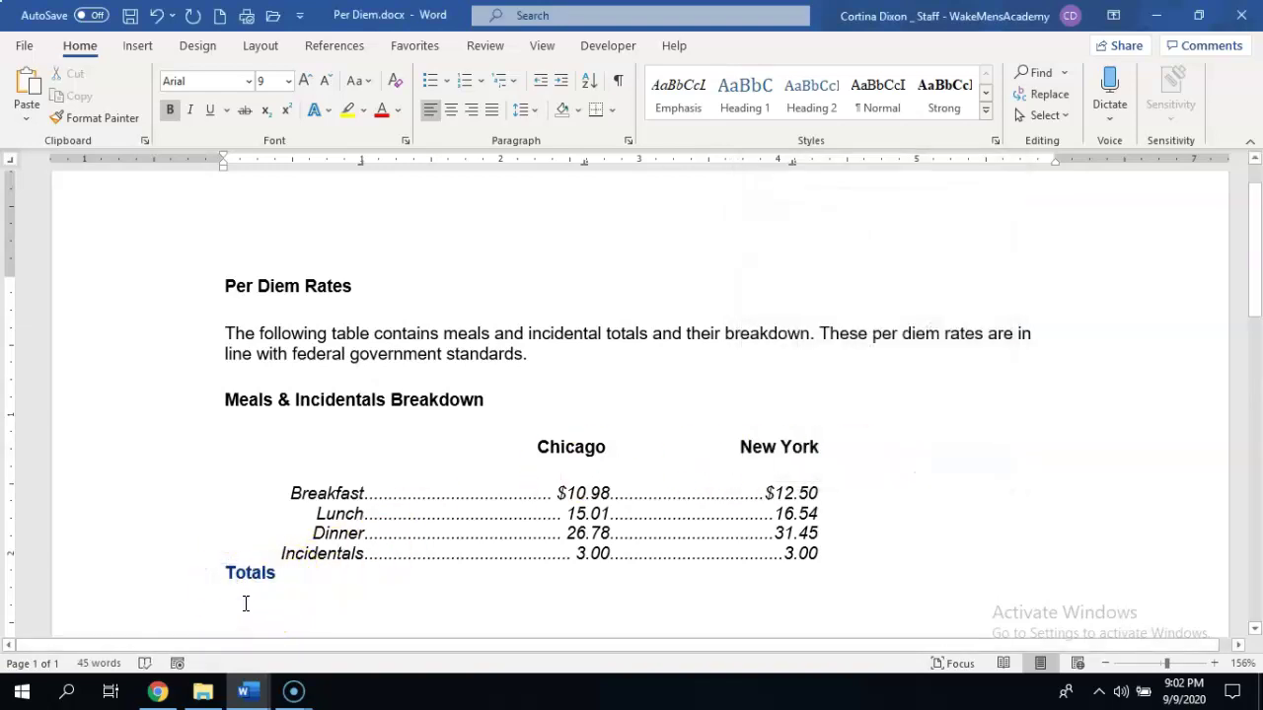
Align Totals at the right tab stop, enter $55.77 for Chicago at the decimal tab, and advance to the New York column.
key(Tab)
click(381, 577)
key(Tab)
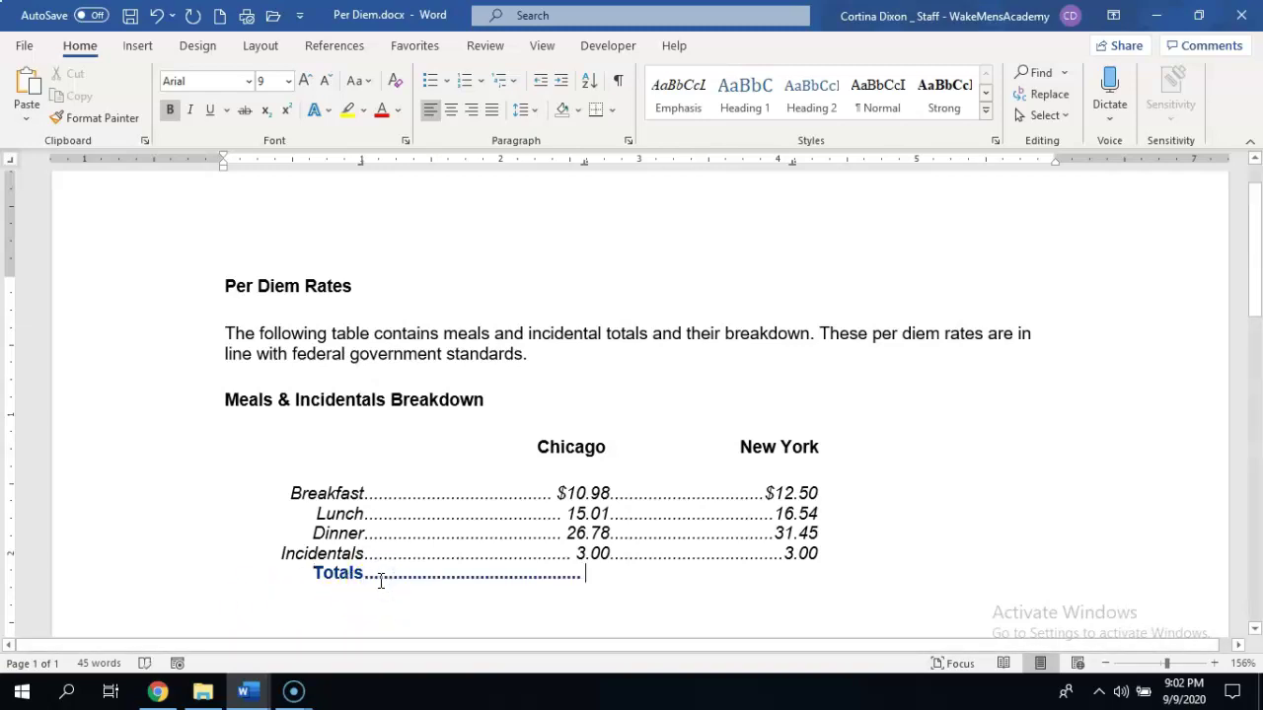
text($55.)
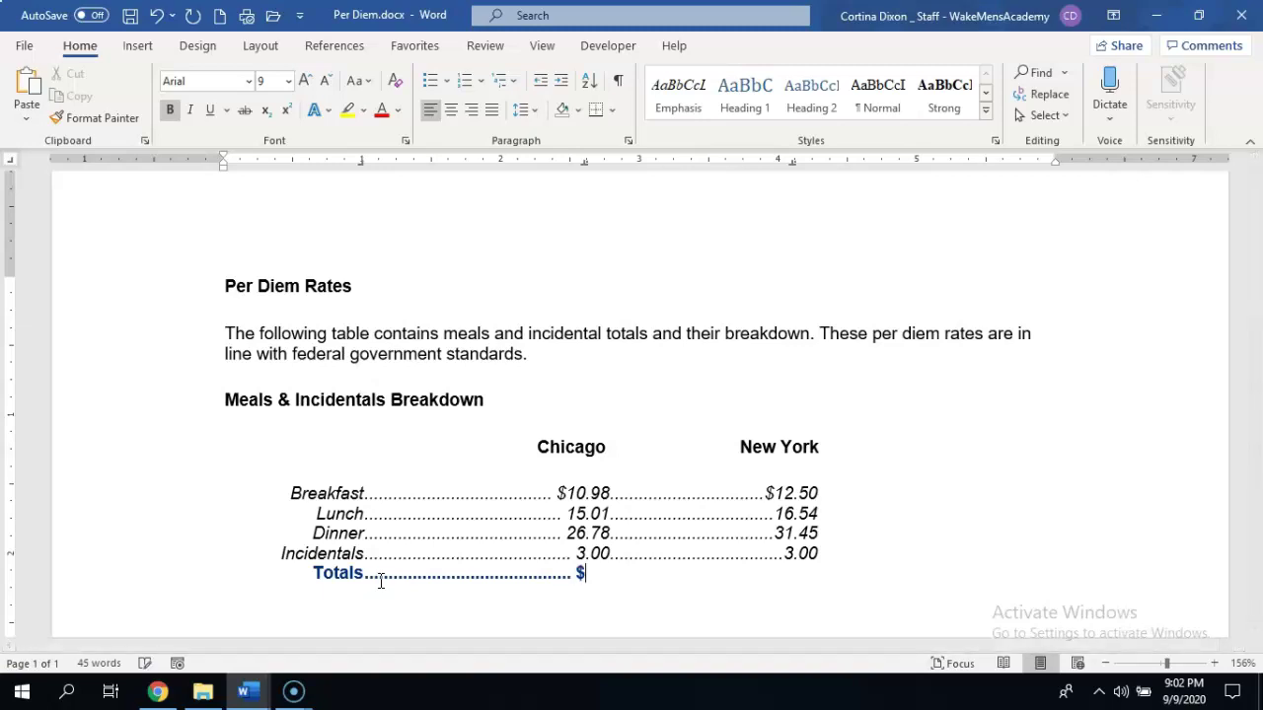
text(77)
key(Tab)
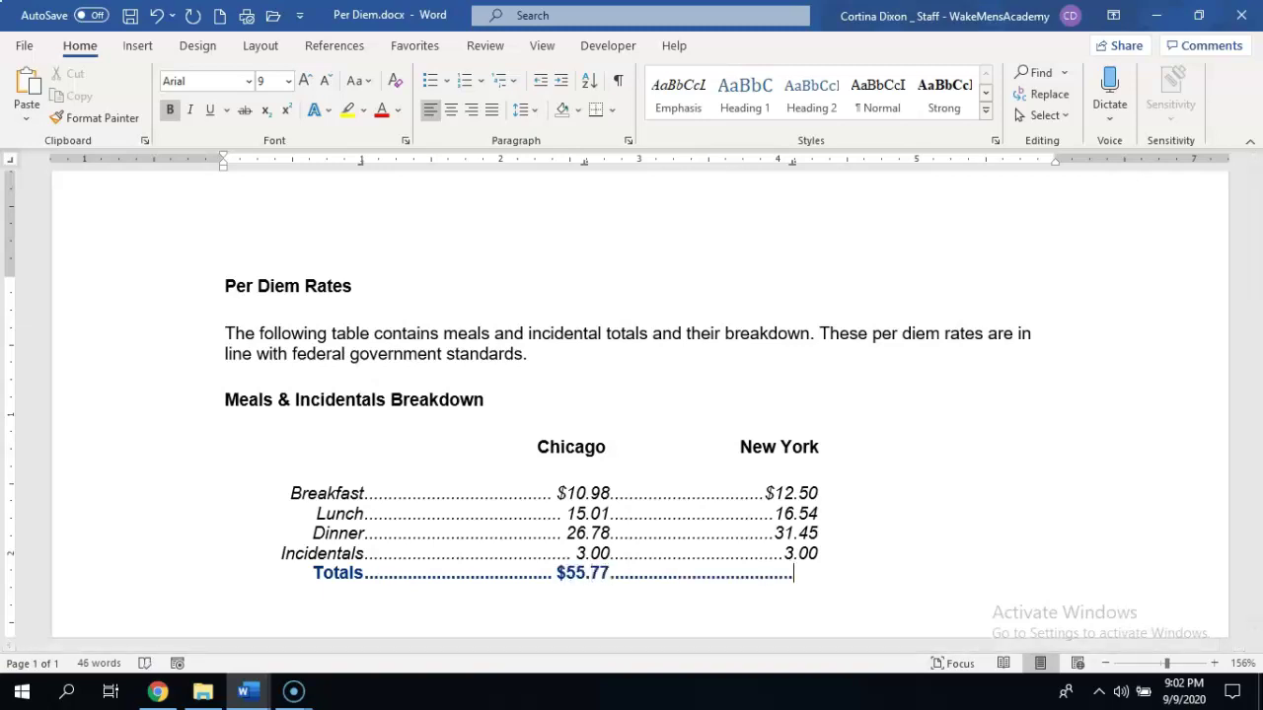
key(Up)
text(463.49)
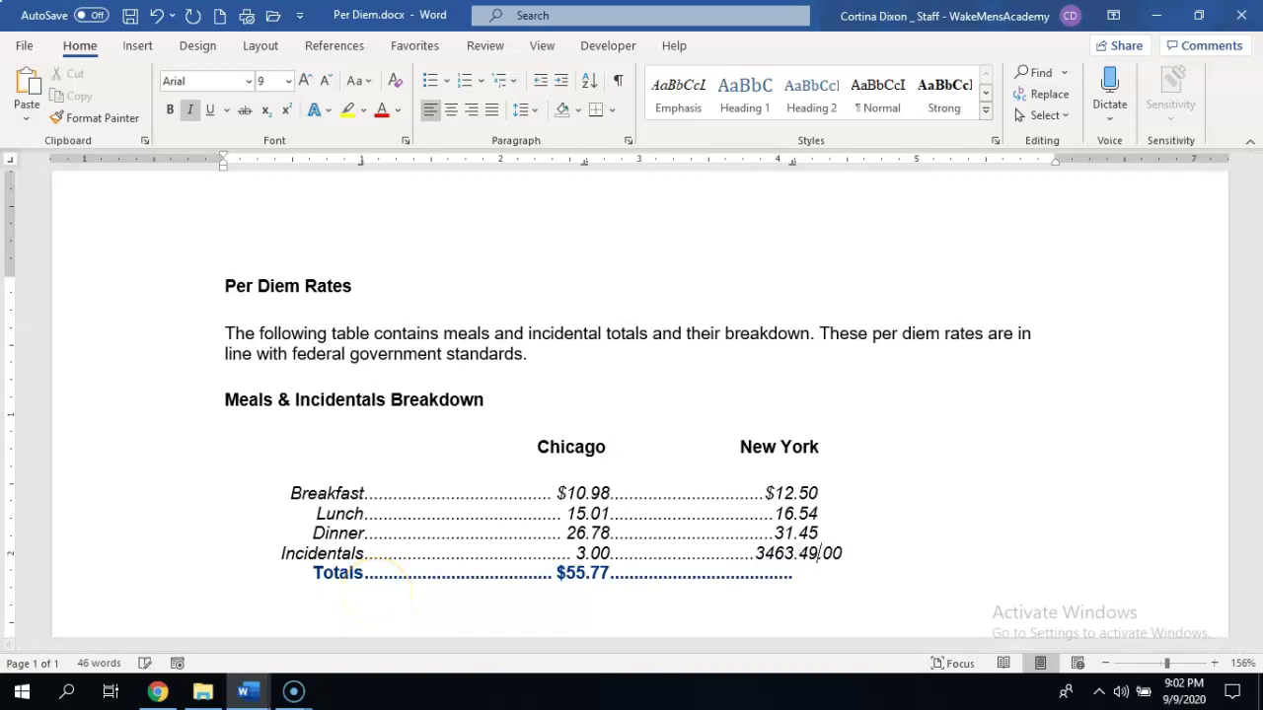
key(BackSpace)
key(BackSpace)
key(BackSpace)
key(BackSpace)
key(BackSpace)
Enter $63.49 as the New York amount at the end of the Totals line.
click(793, 572)
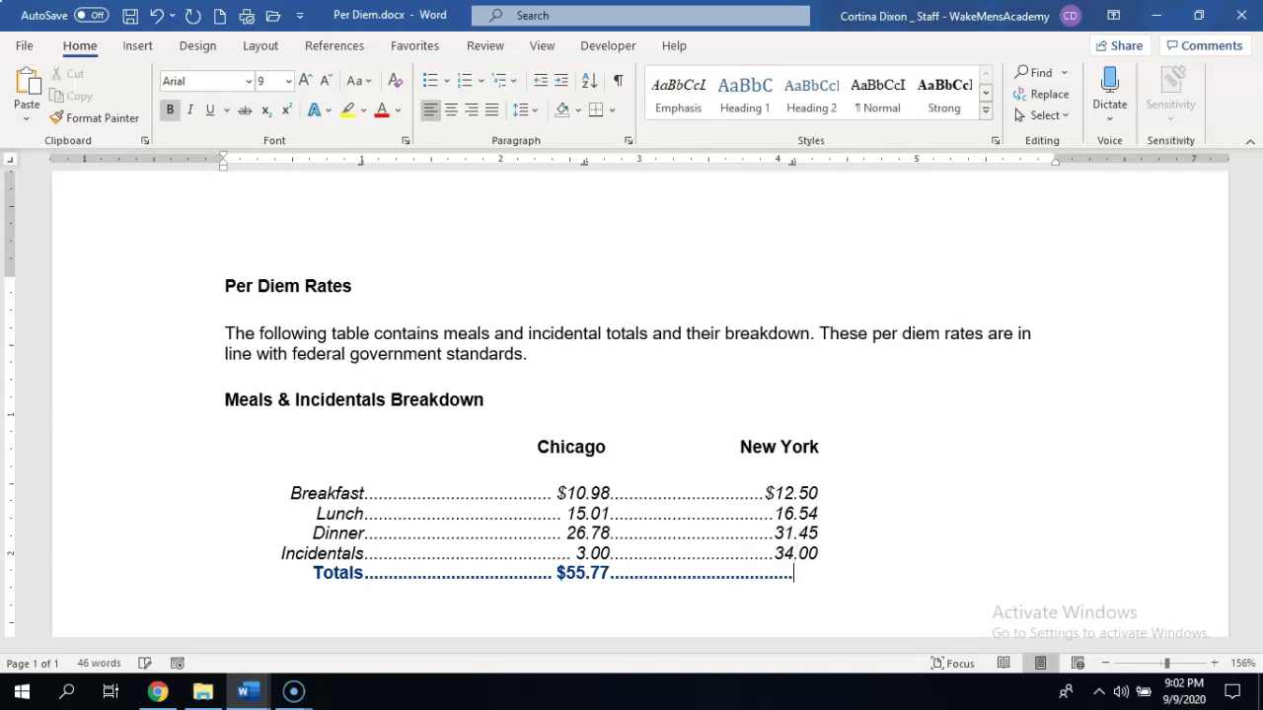
text($63.49)
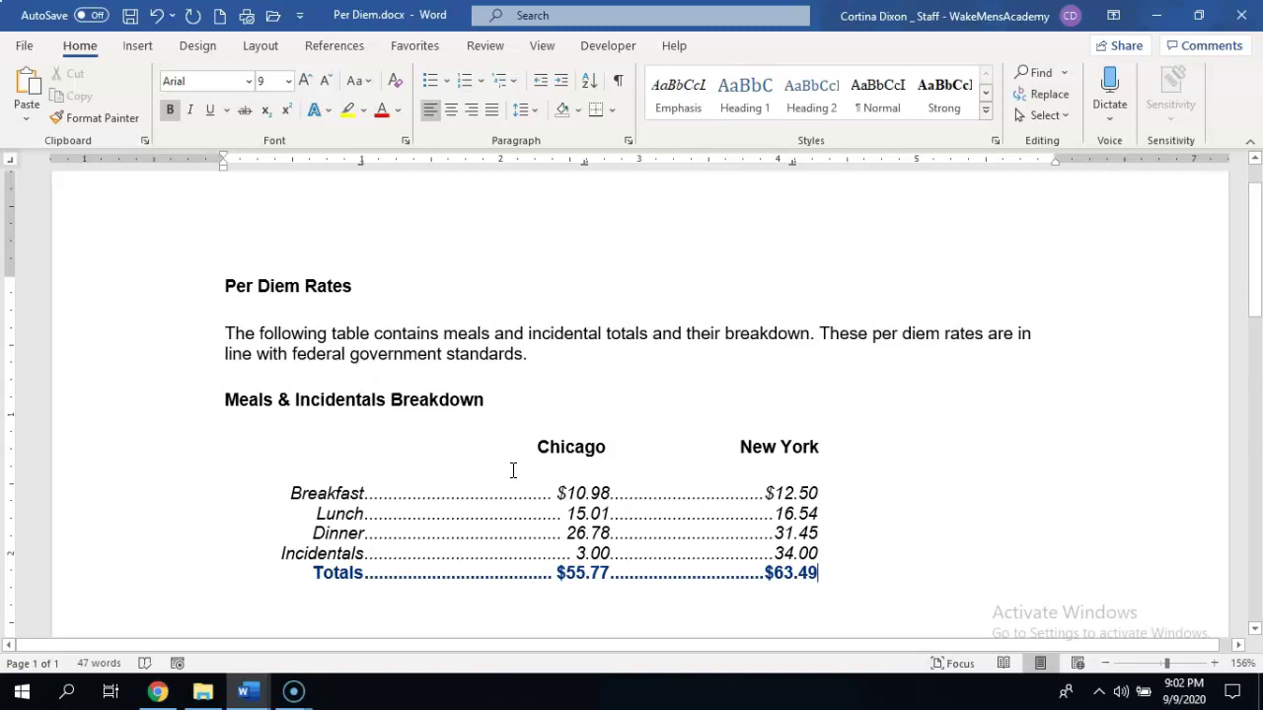
Show formatting marks and move the decimal tab stops of the Breakfast through Totals lines to 3 inches for Chicago and 5 inches for New York.
drag(291, 492, 868, 569)
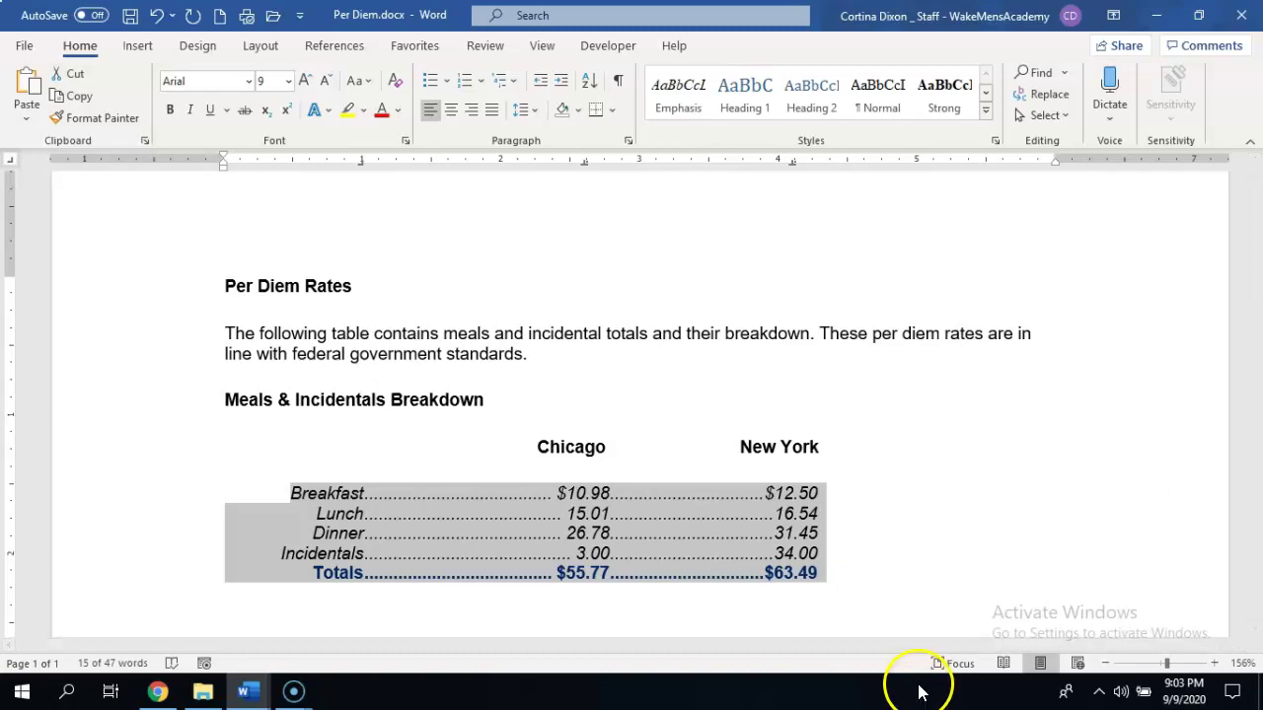
click(617, 80)
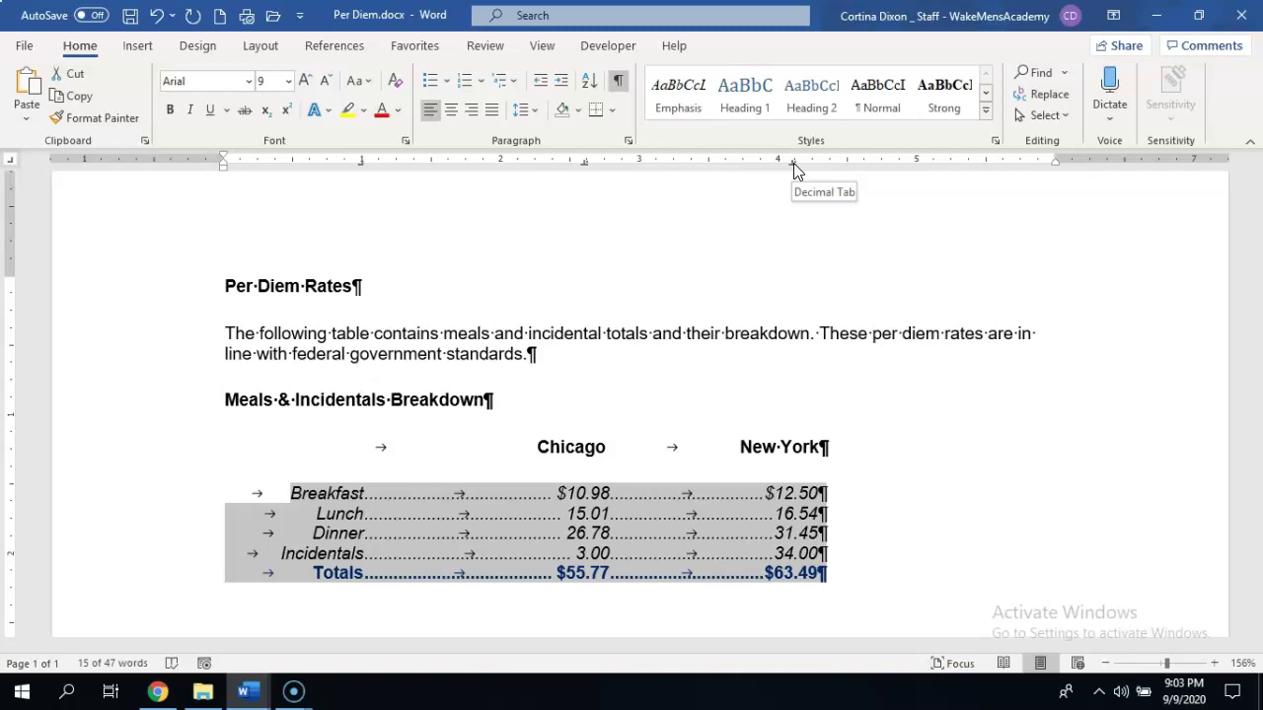
drag(793, 163, 916, 164)
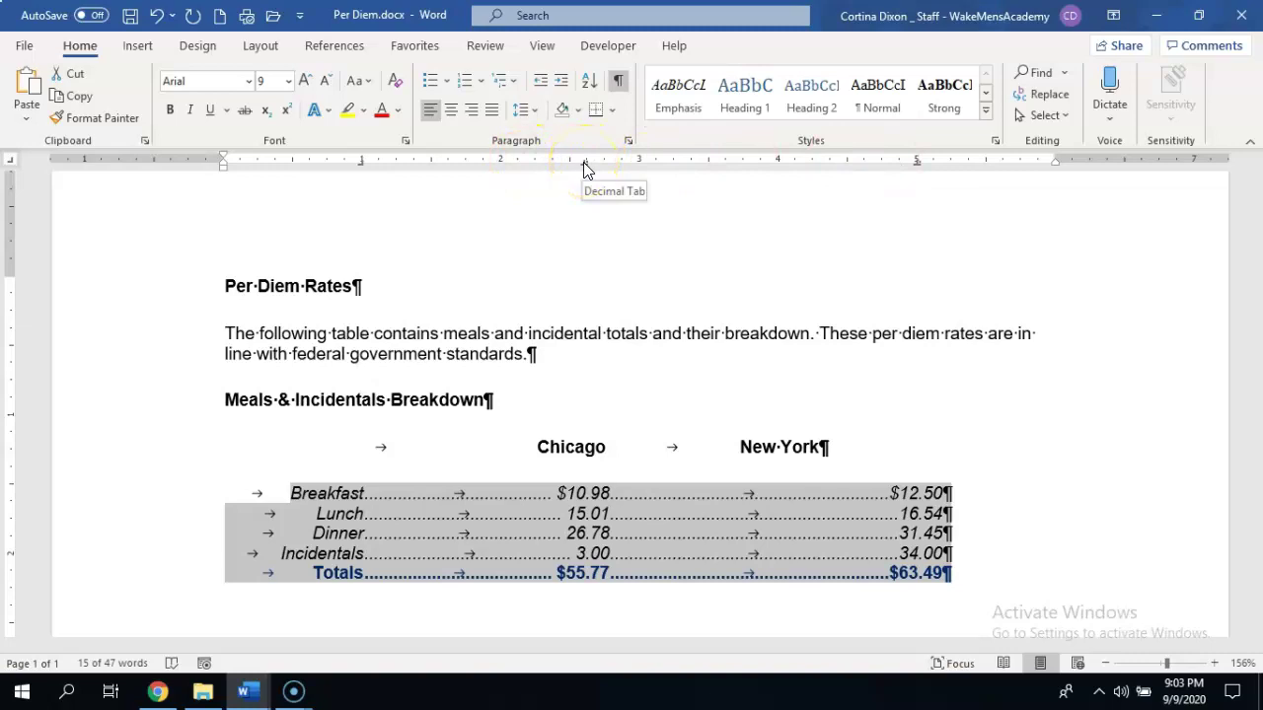
drag(583, 162, 640, 169)
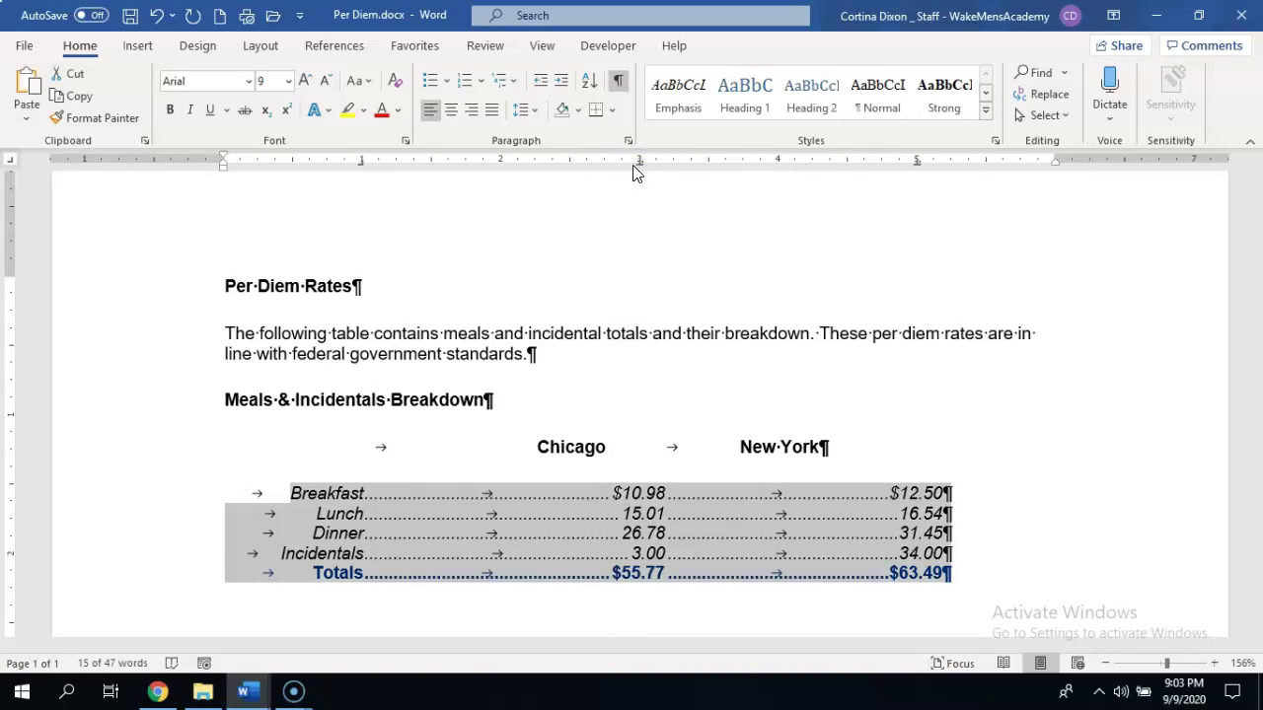
Move the center tab stop of the Chicago column heading to 3 inches.
click(534, 447)
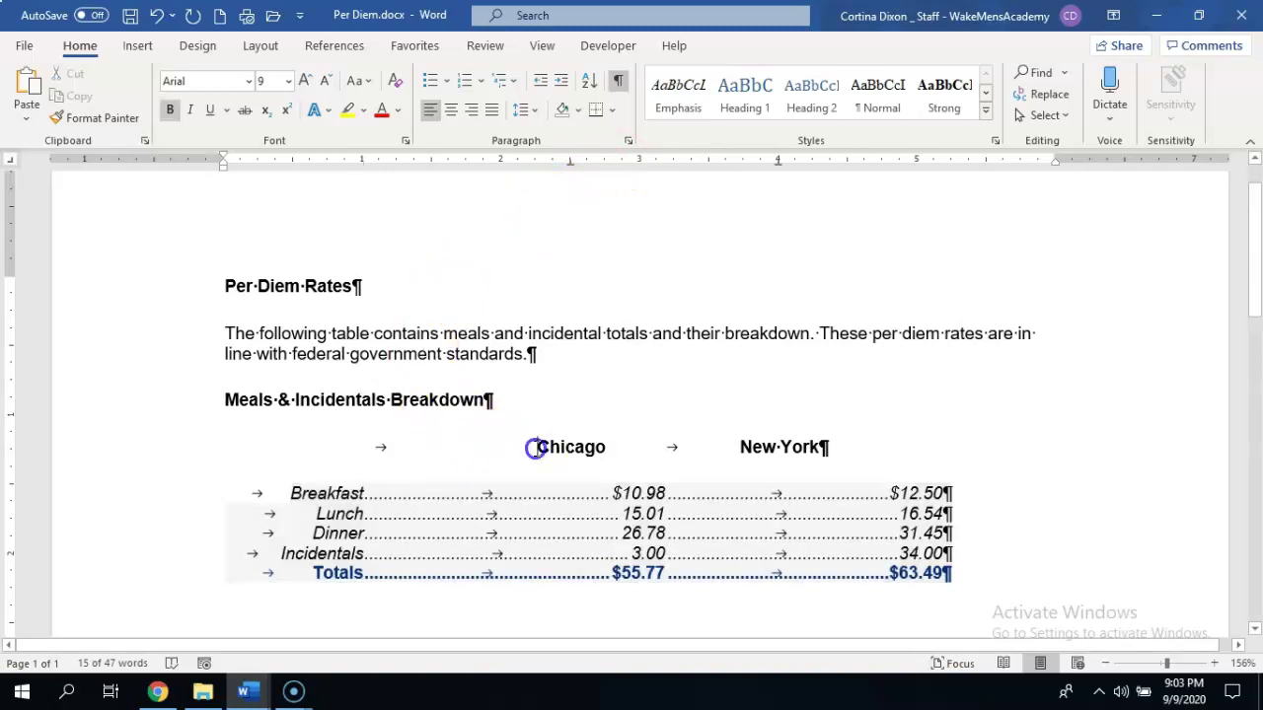
drag(535, 447, 605, 446)
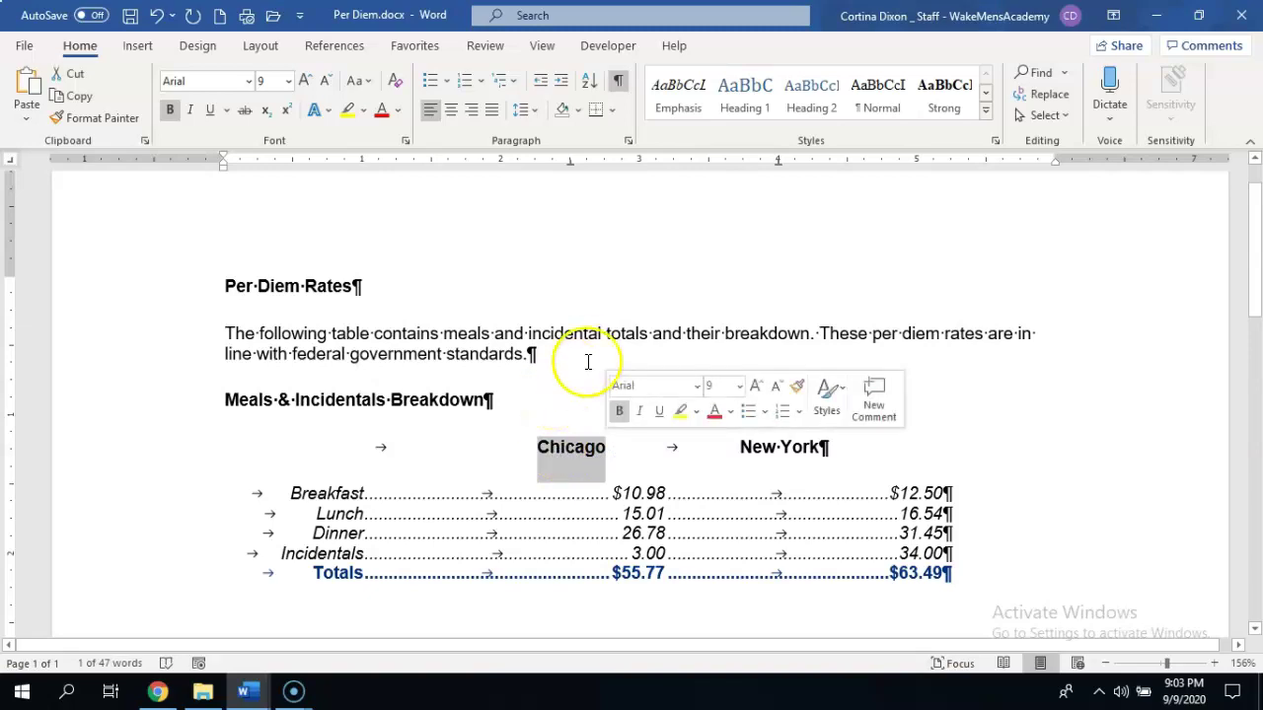
drag(571, 165, 639, 171)
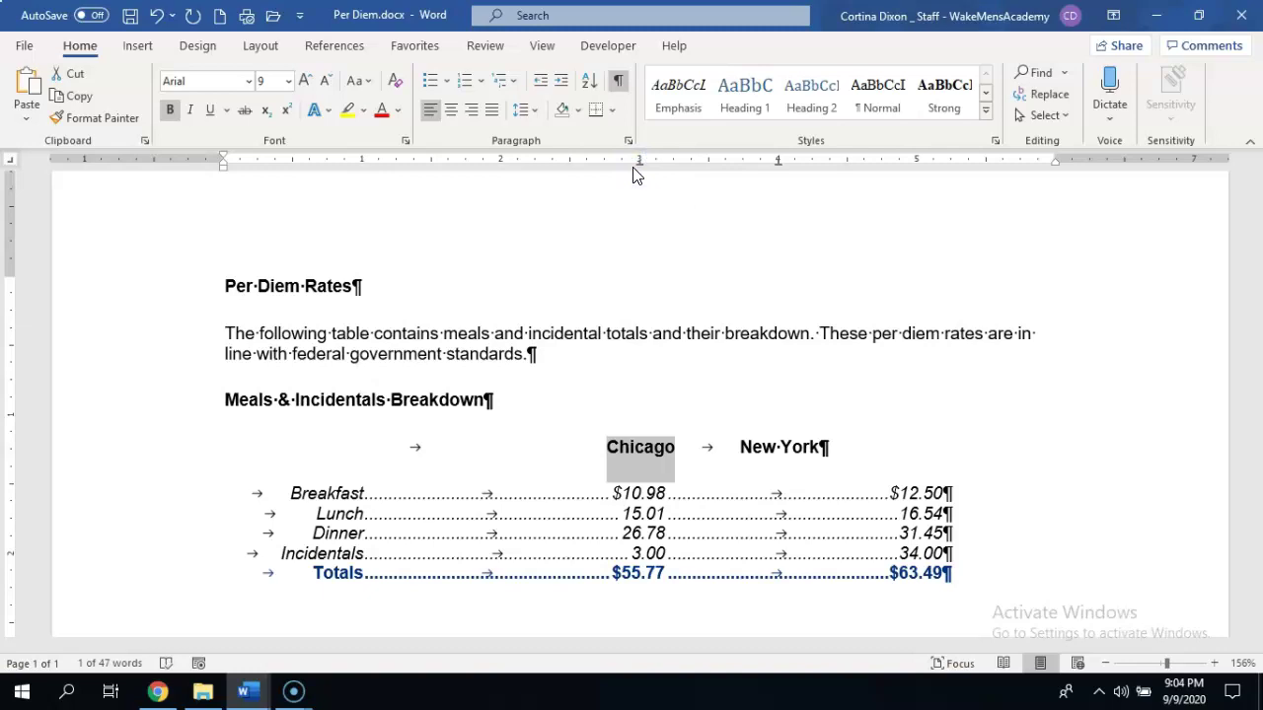
Select the New York column heading and move its center tab stop to 5 inches.
double_click(775, 450)
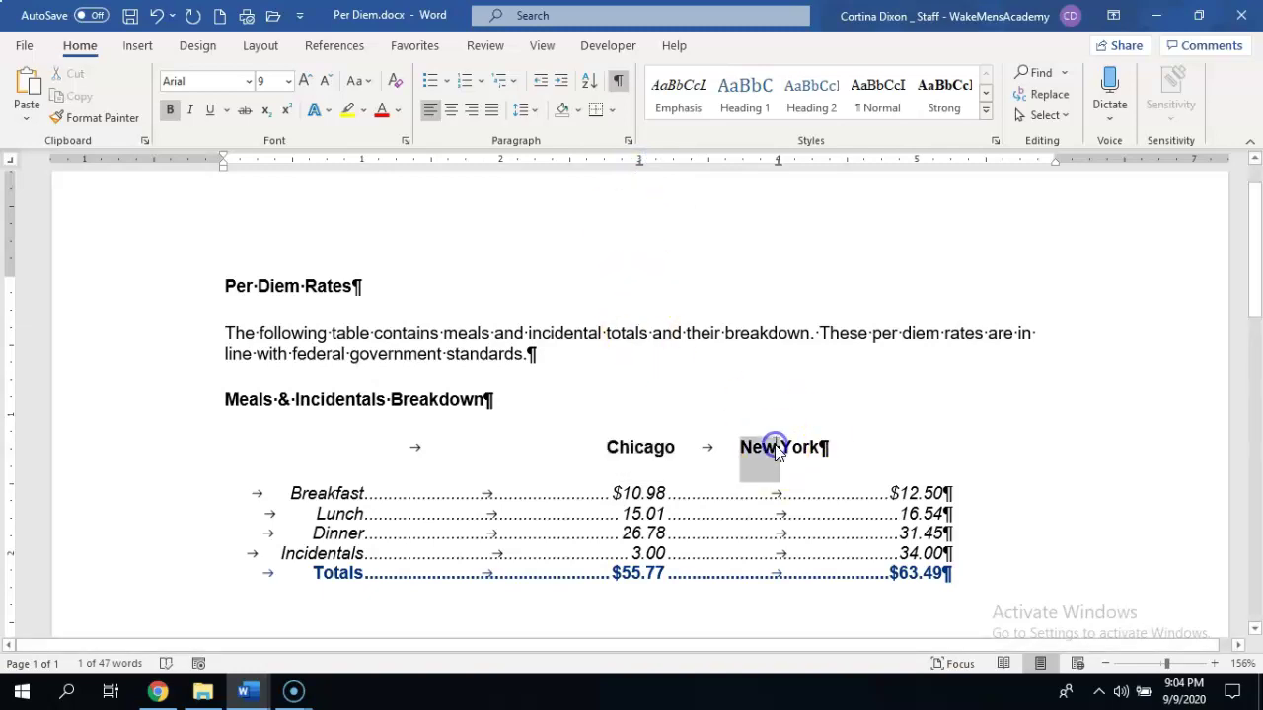
triple_click(776, 450)
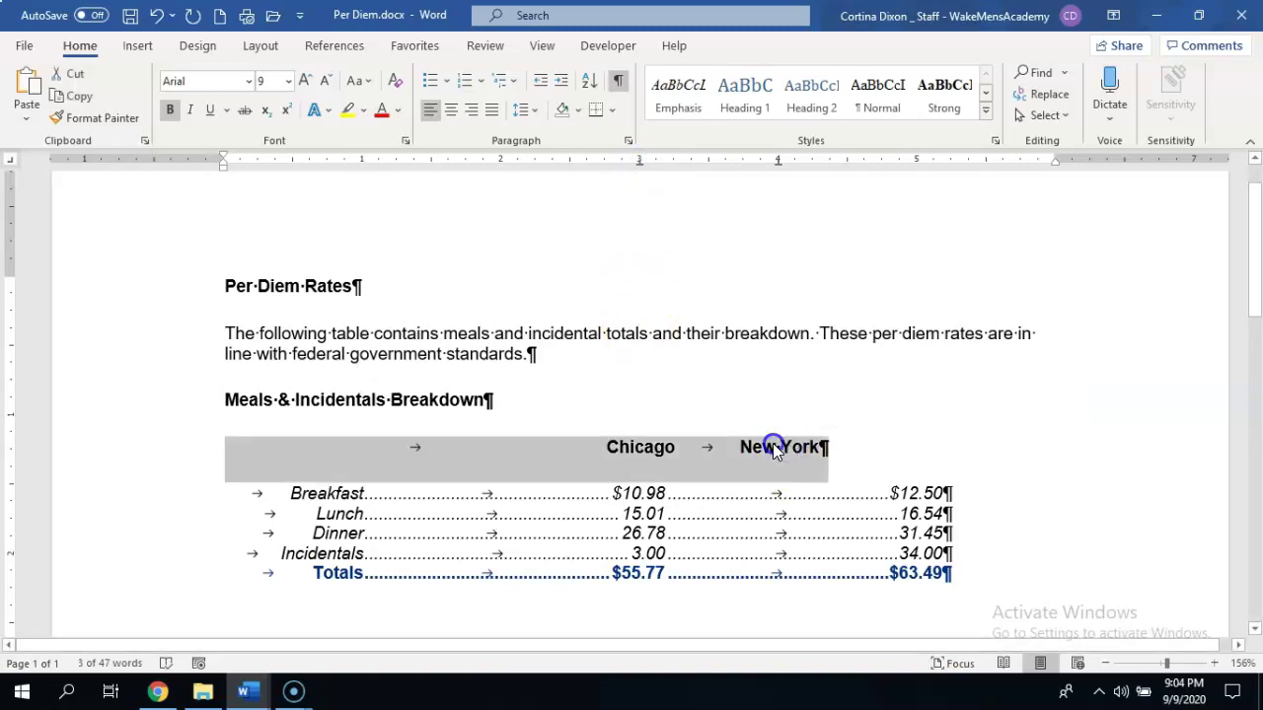
double_click(776, 450)
click(774, 450)
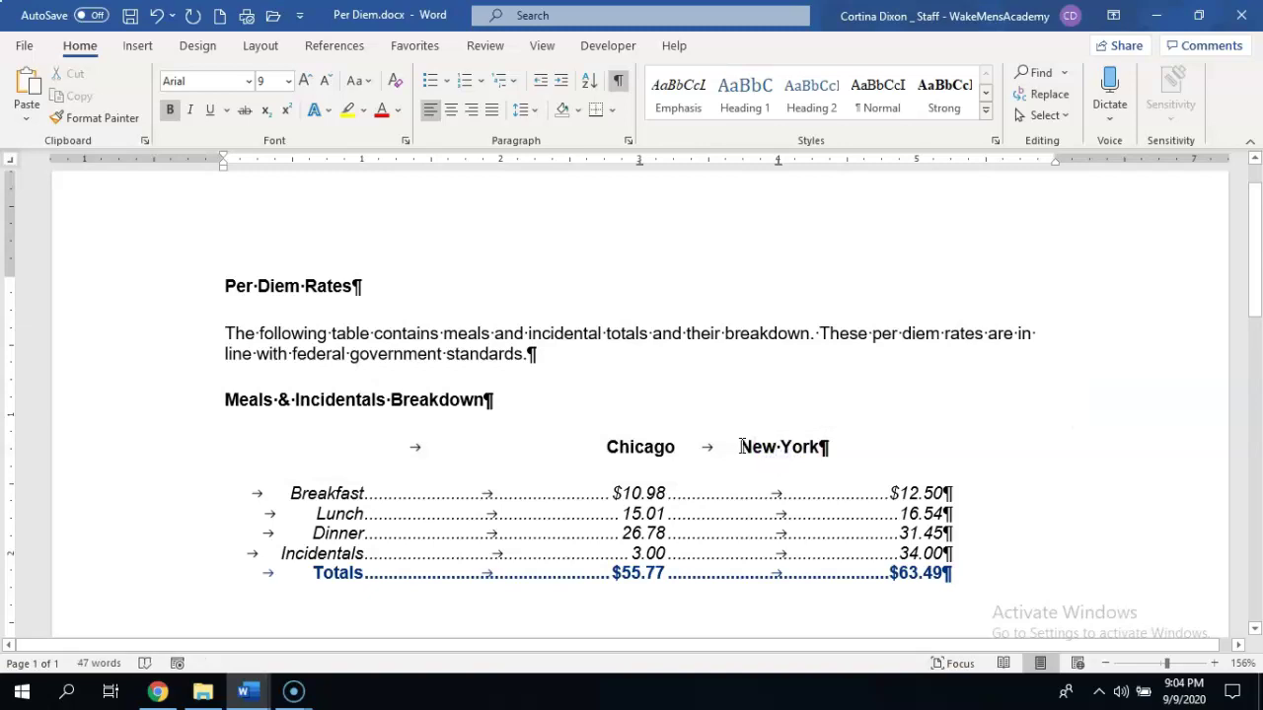
drag(741, 449, 818, 449)
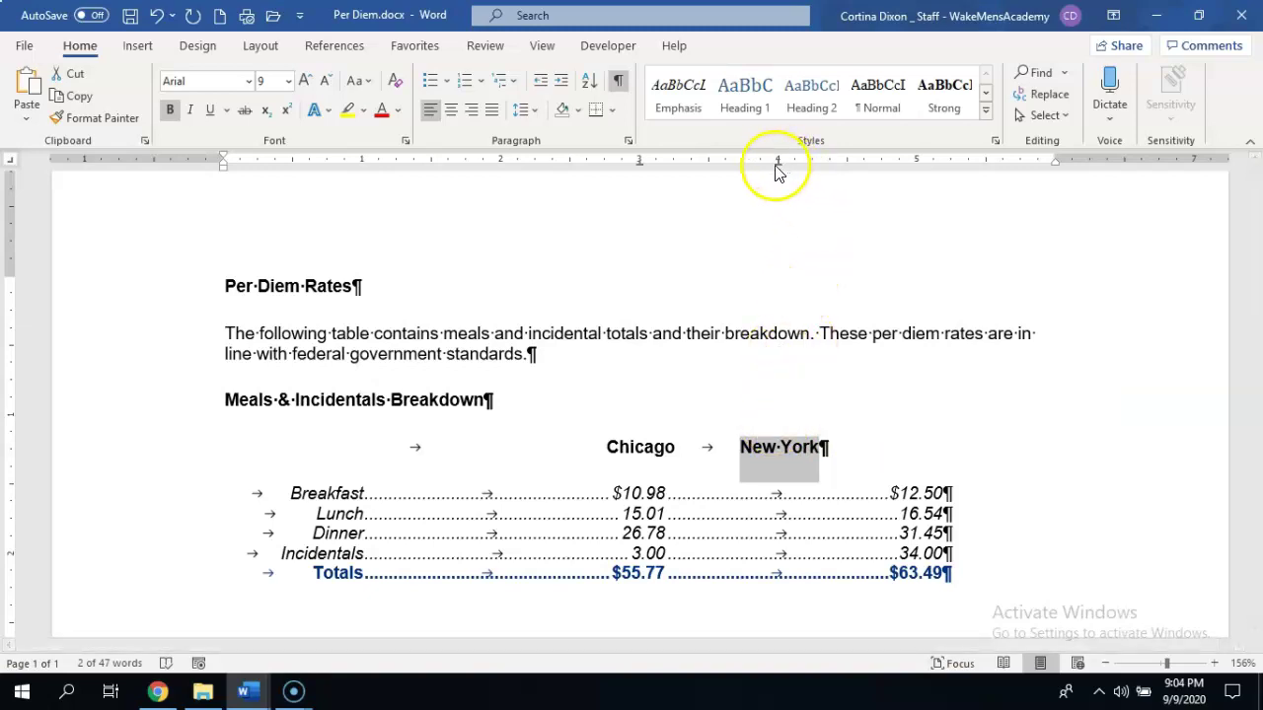
drag(780, 170, 916, 164)
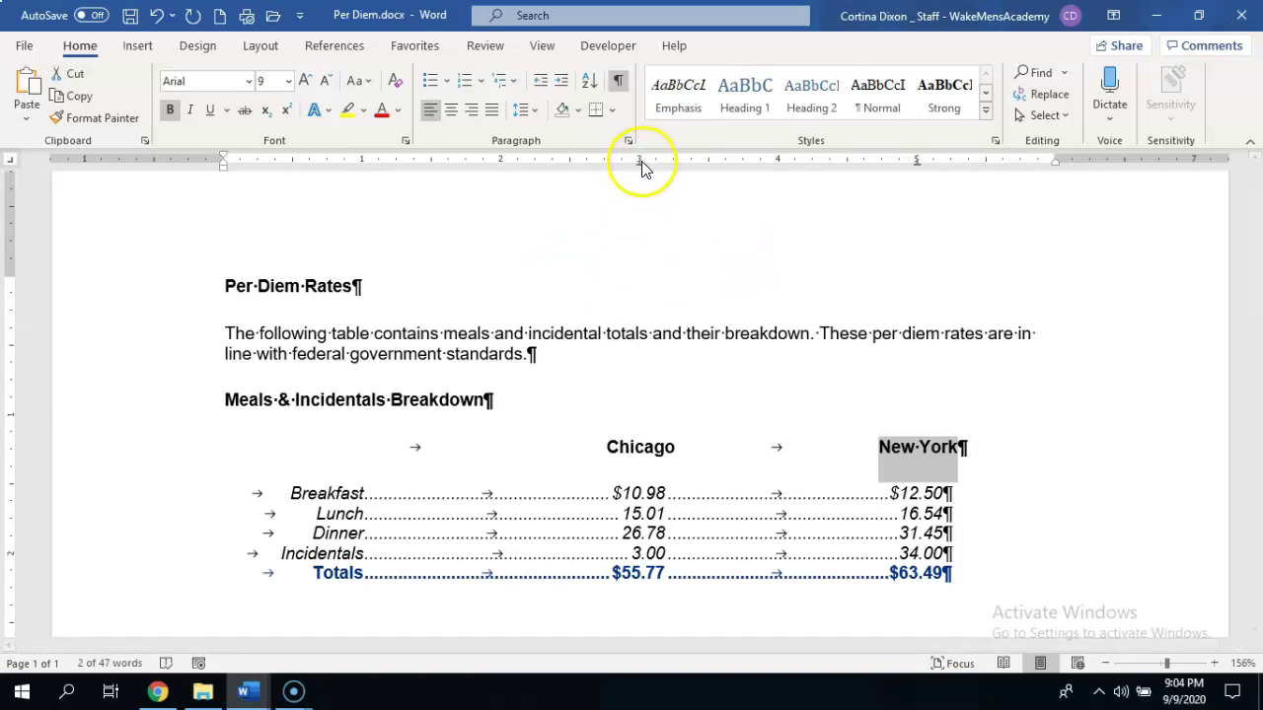
Remove the 3-inch center tab stop from the city heading line.
drag(639, 163, 638, 314)
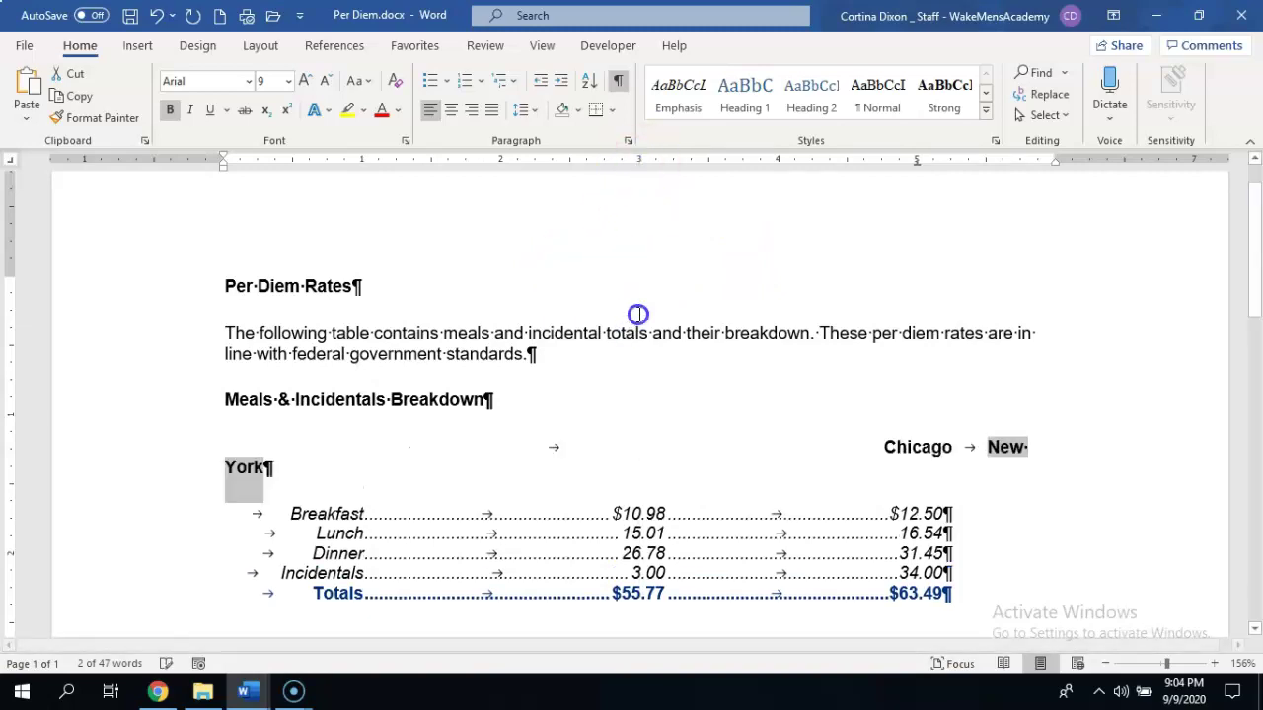